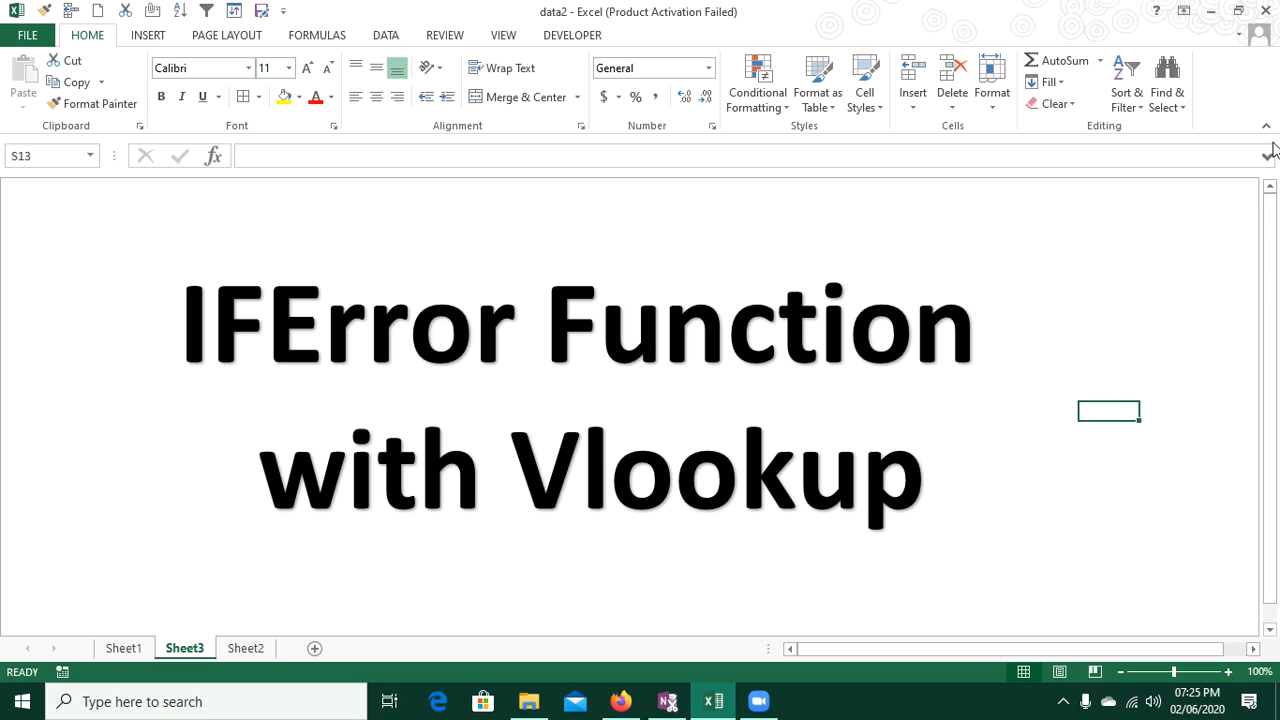
- On Sheet2, enter =VLOOKUP(G6,A1:B6,2,0) in Sales cell H6 and centre the cell's content
click(245, 648)
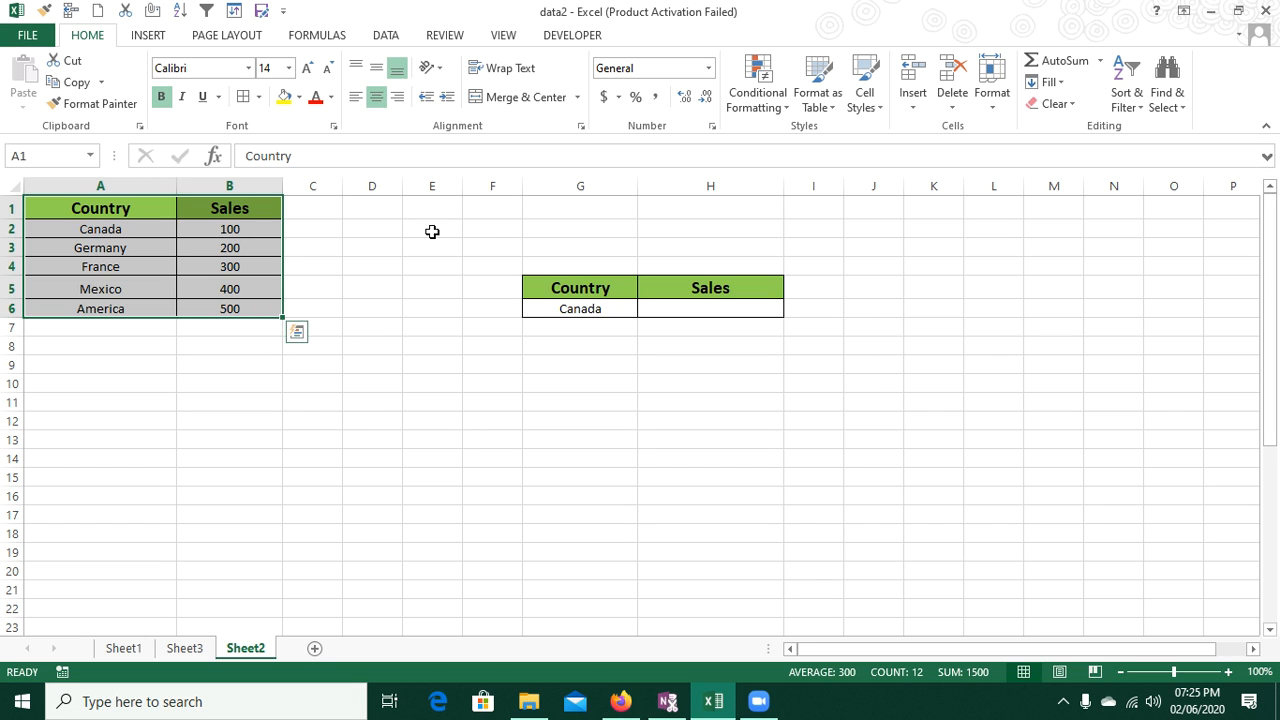
click(660, 311)
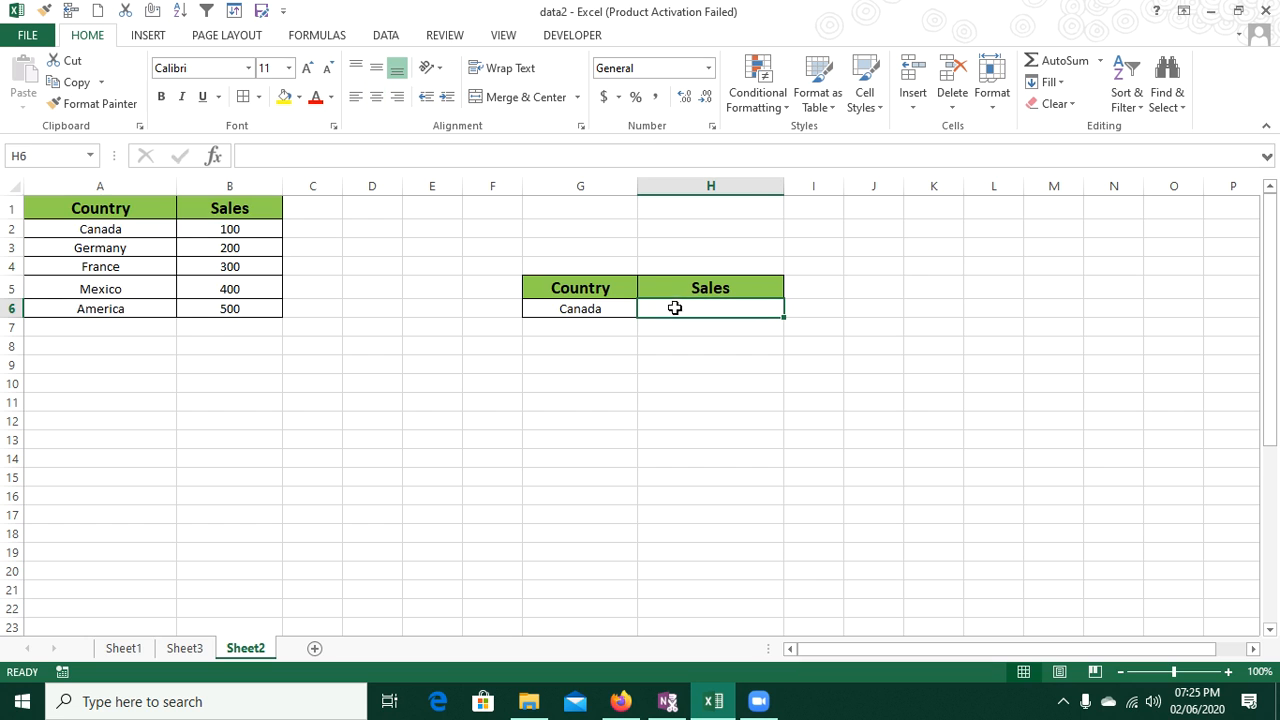
text(=vl)
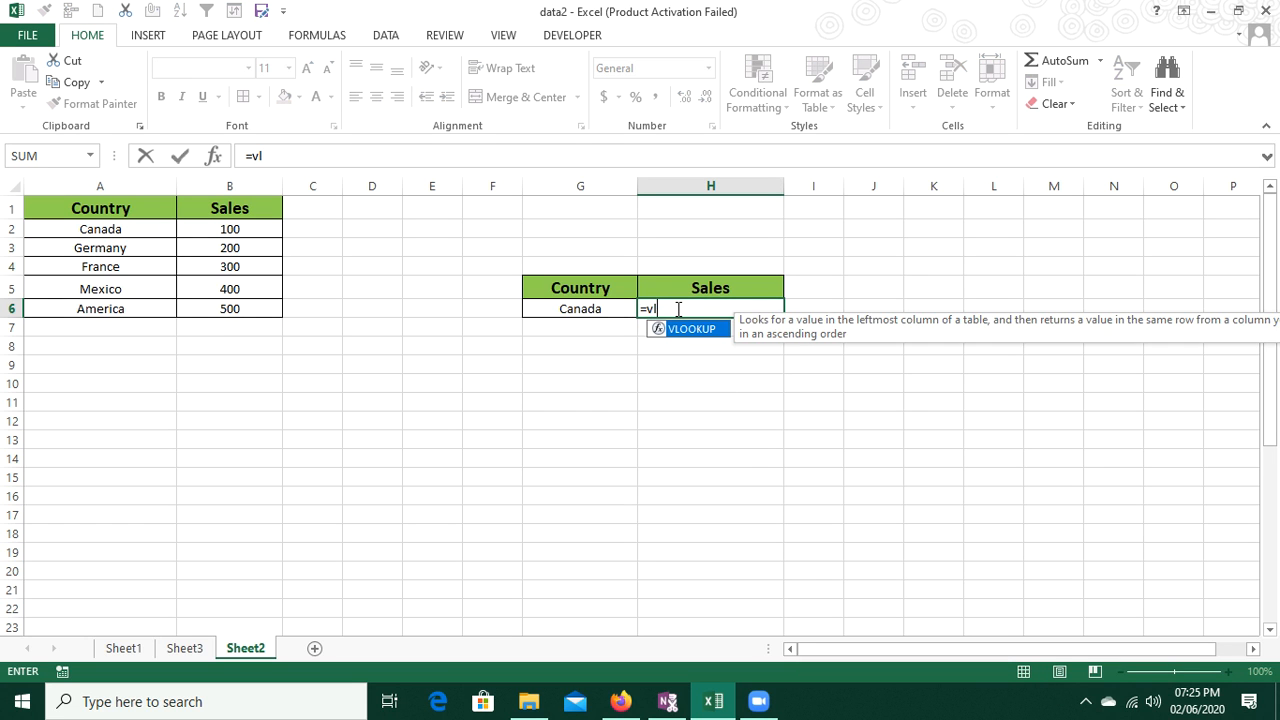
key(Tab)
key(Left)
text(,)
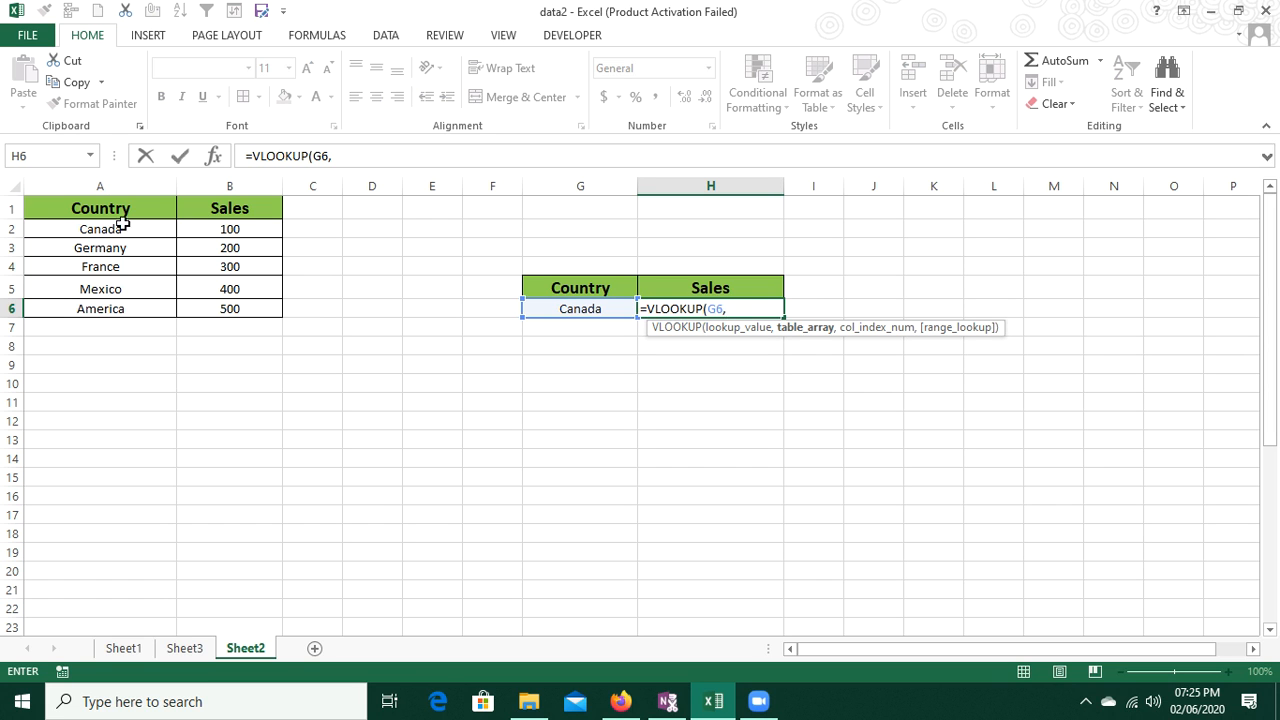
drag(100, 208, 237, 304)
text(,)
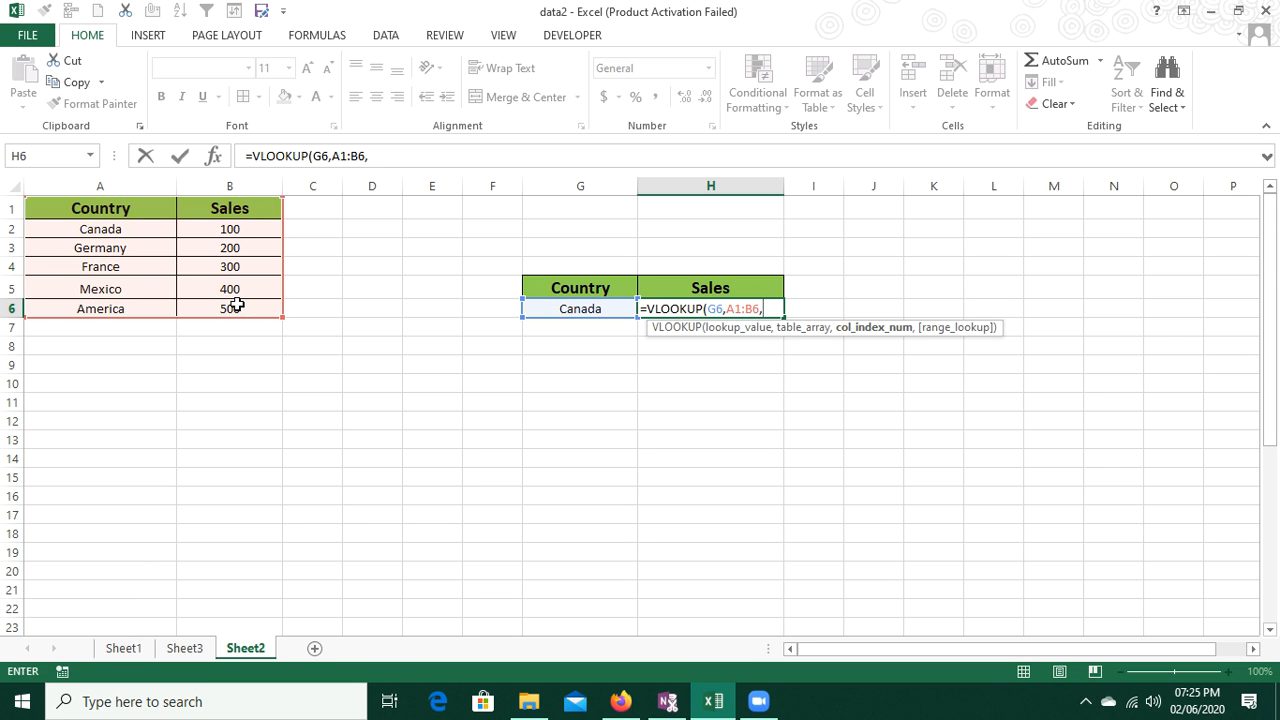
text(2,0)
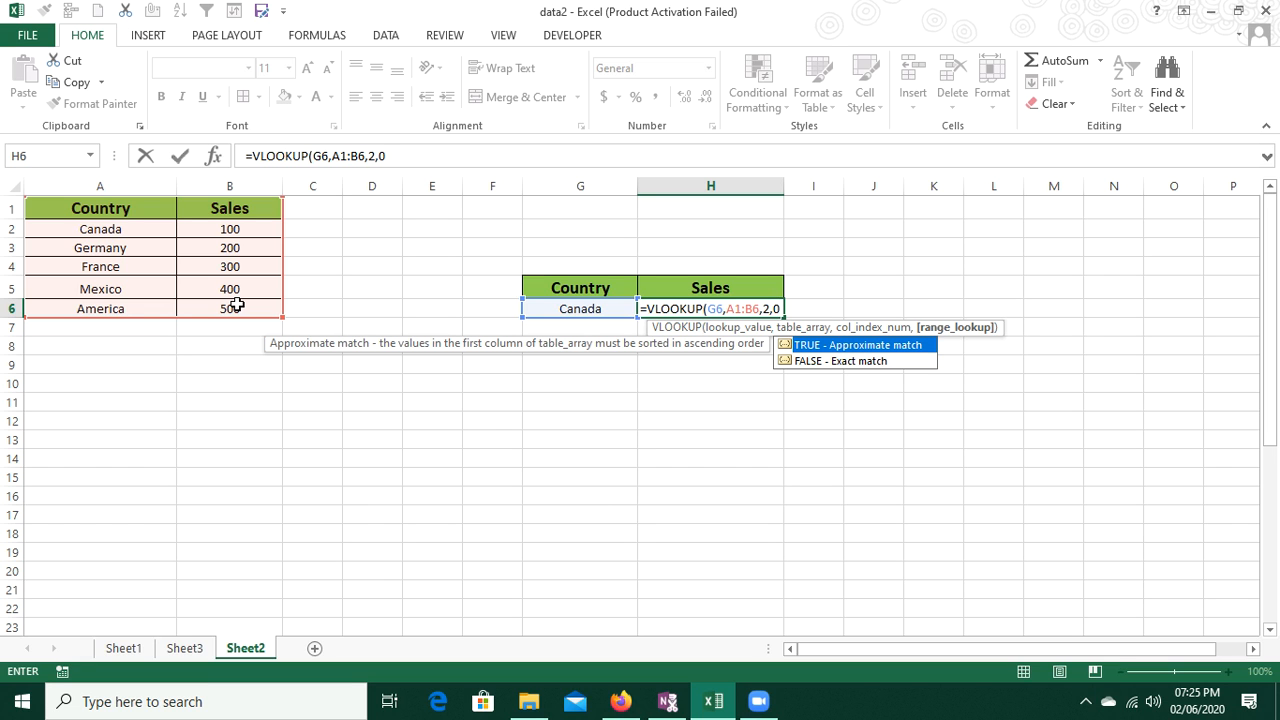
text())
key(Return)
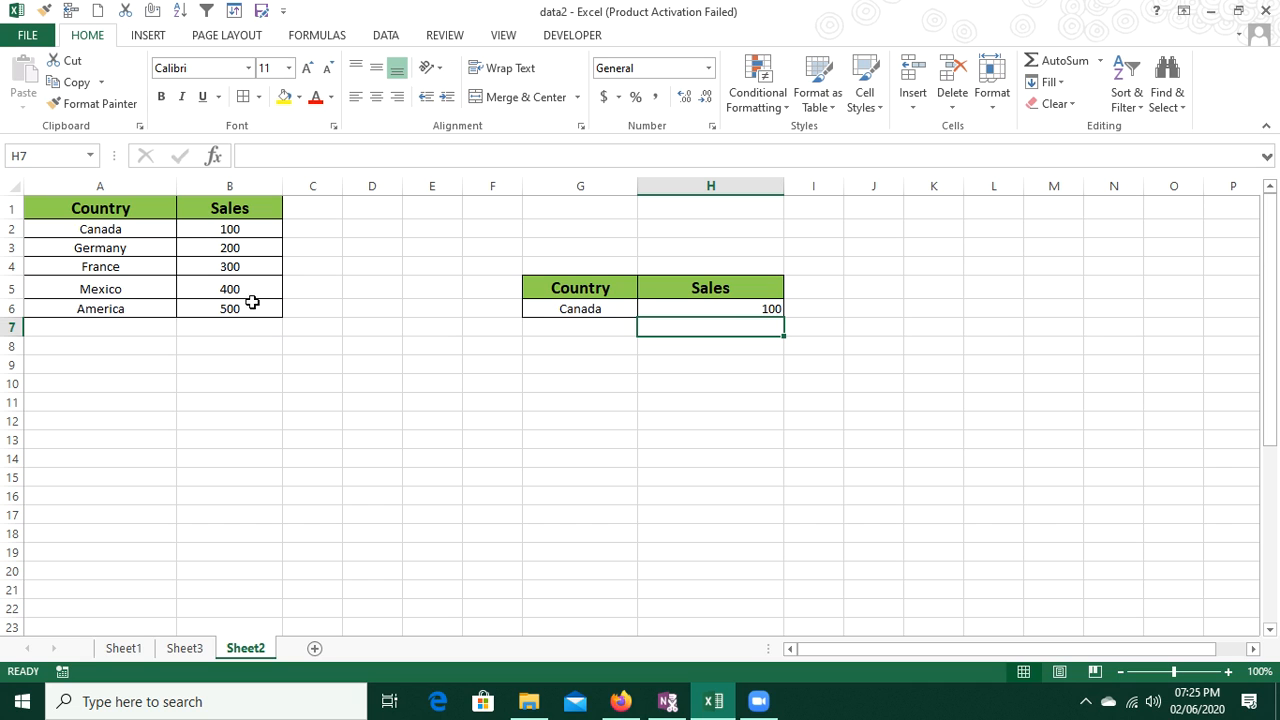
click(729, 309)
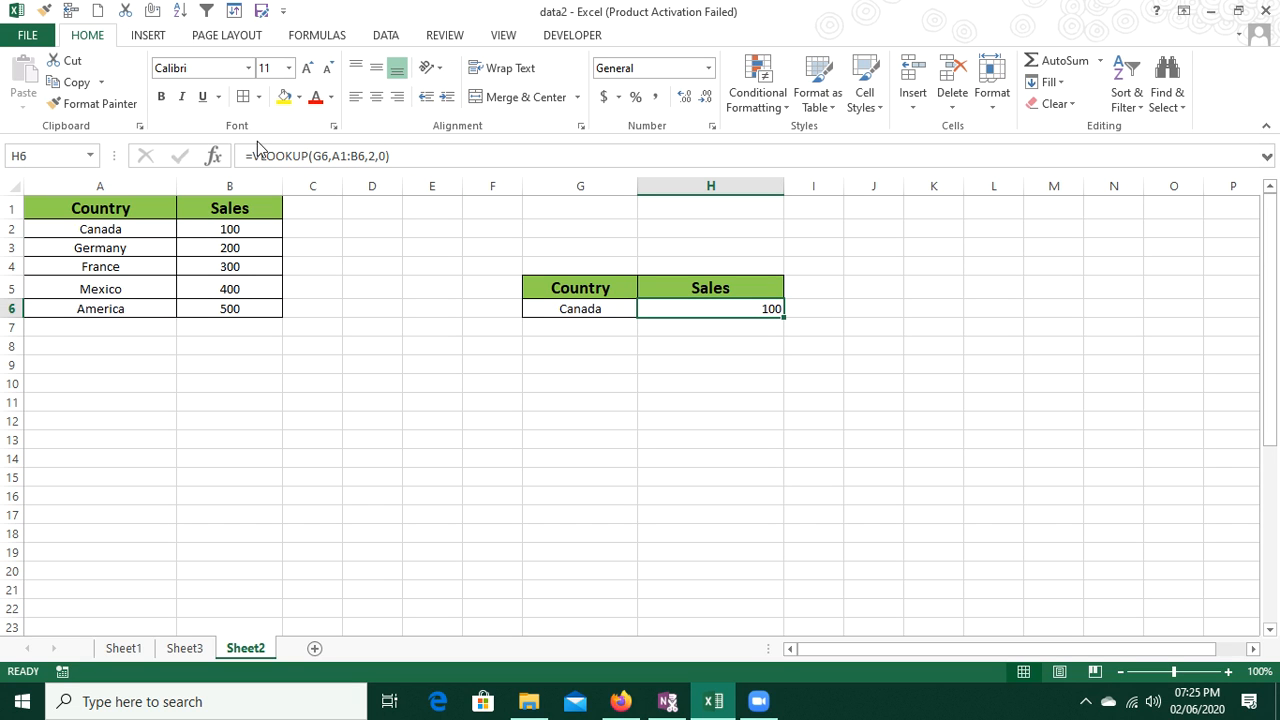
click(376, 97)
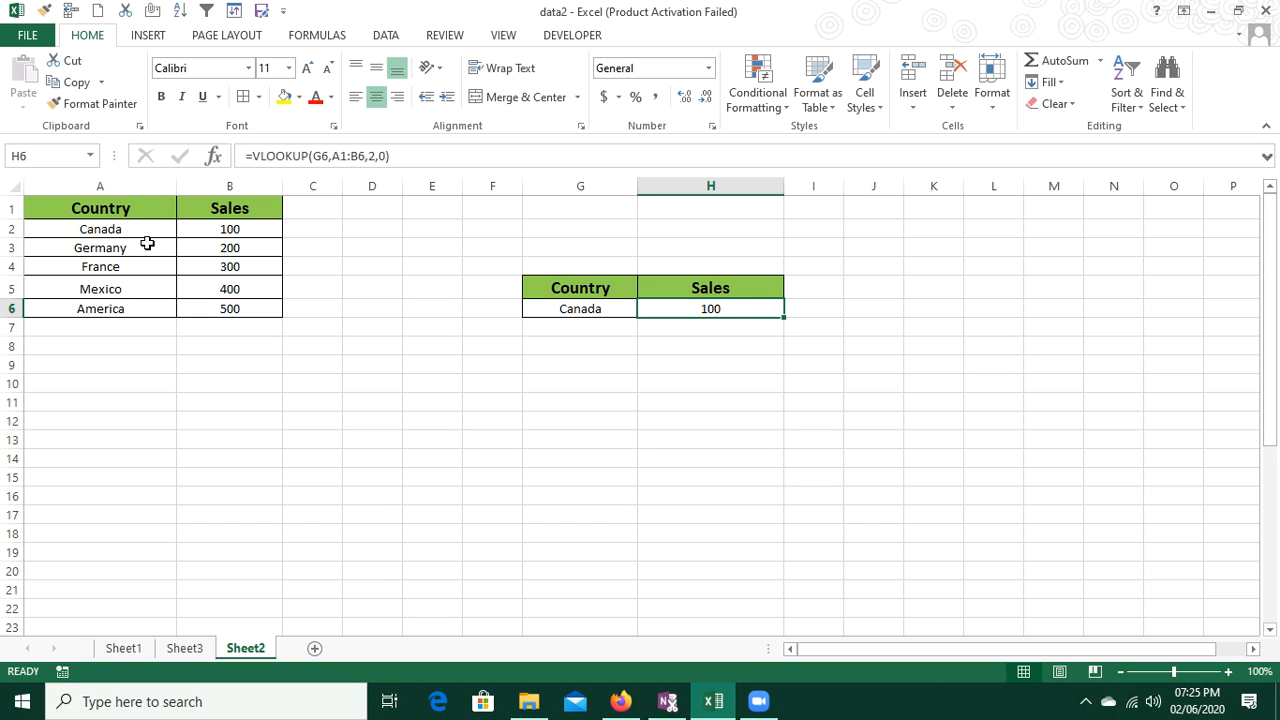
- Copy Germany from A3 into the lookup cell G6 to test the formula
click(117, 250)
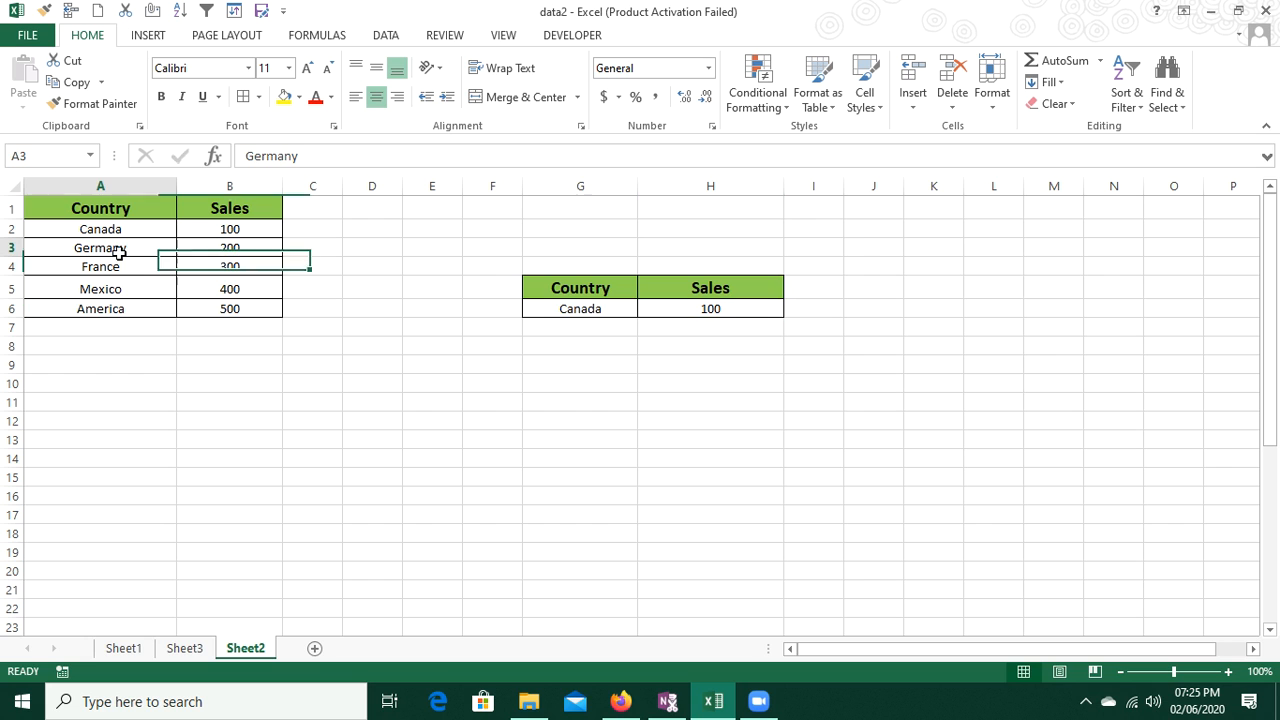
key(ctrl+c)
click(541, 304)
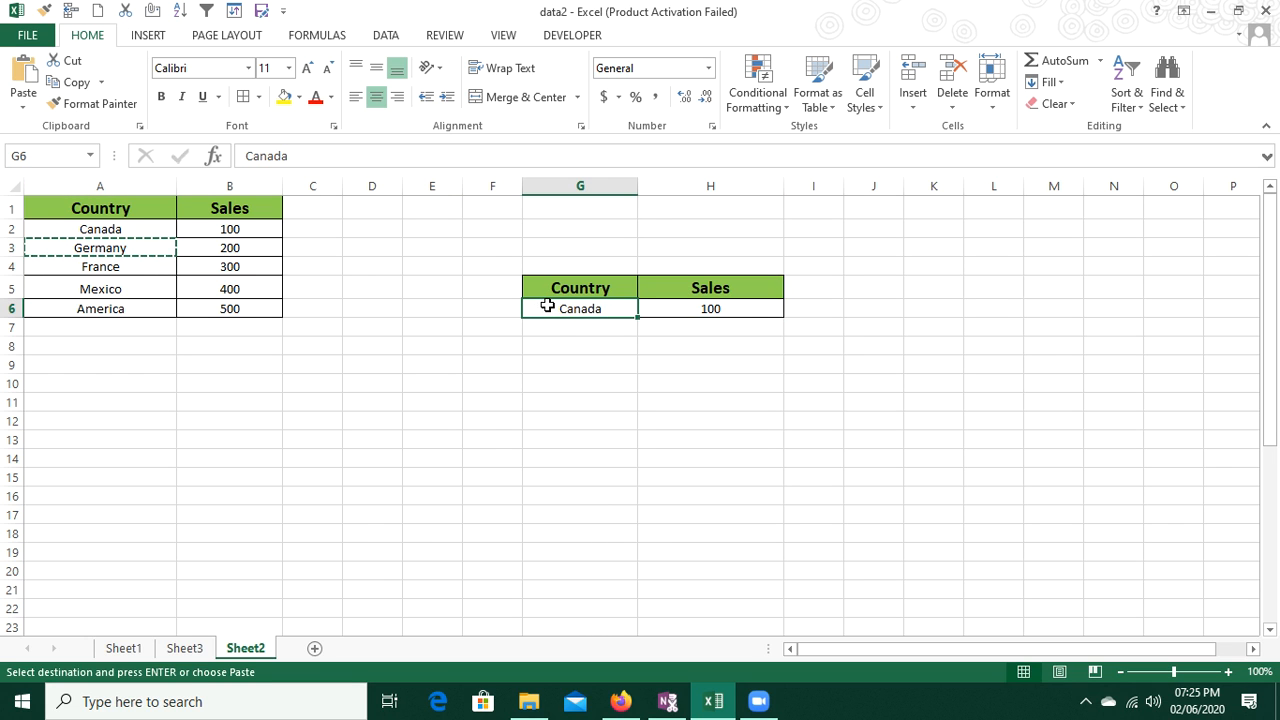
key(ctrl+v)
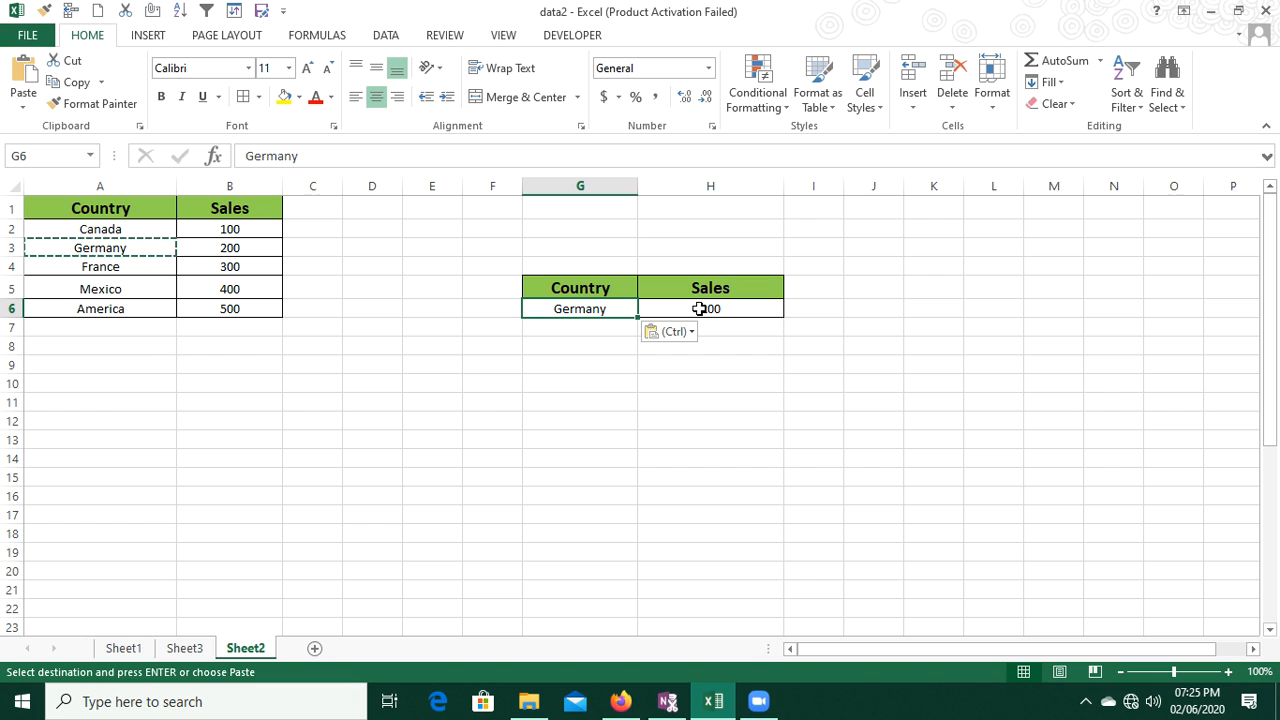
key(Escape)
- Copy America from A6 into the lookup cell G6 and check the lookup in H6
click(146, 307)
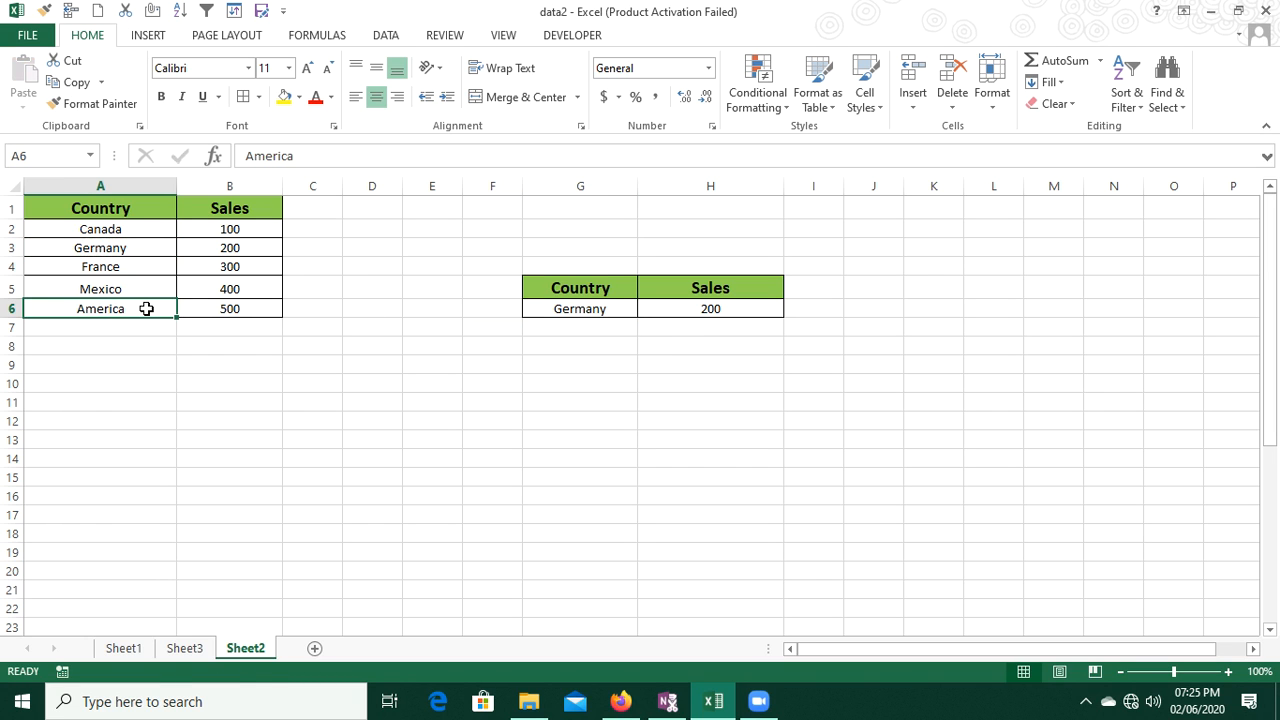
key(ctrl+c)
click(584, 309)
key(ctrl+v)
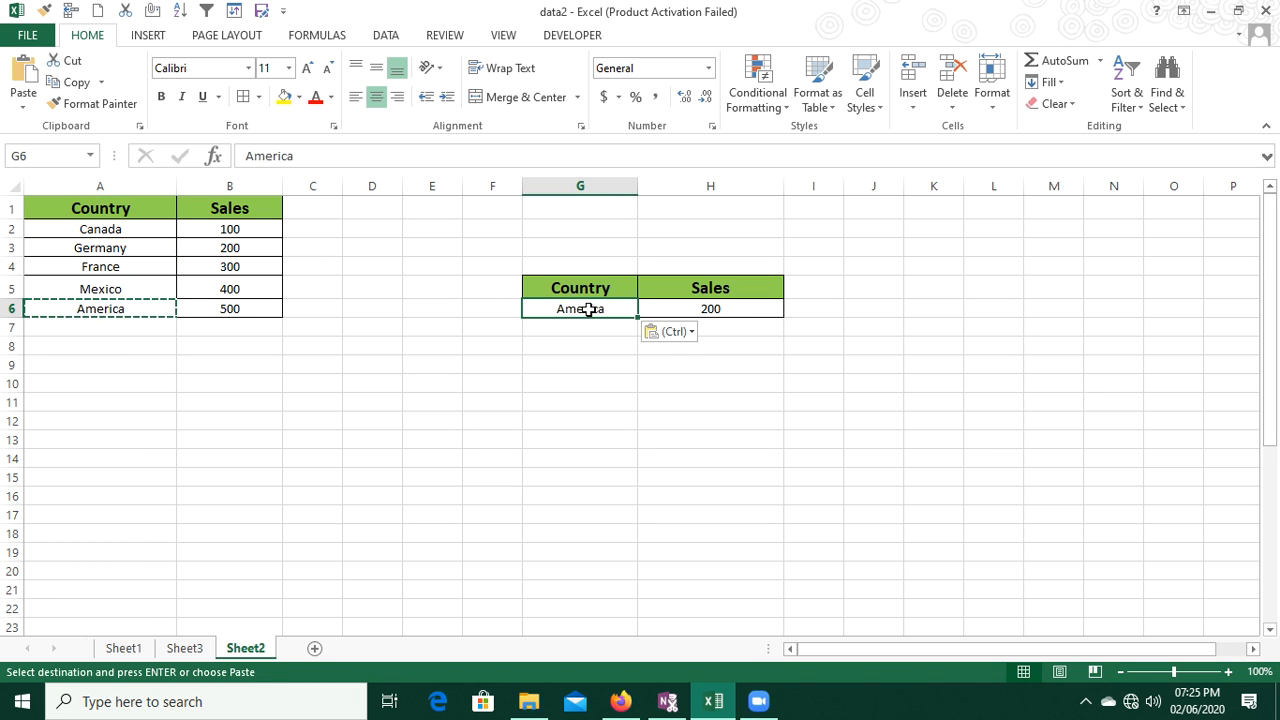
click(728, 312)
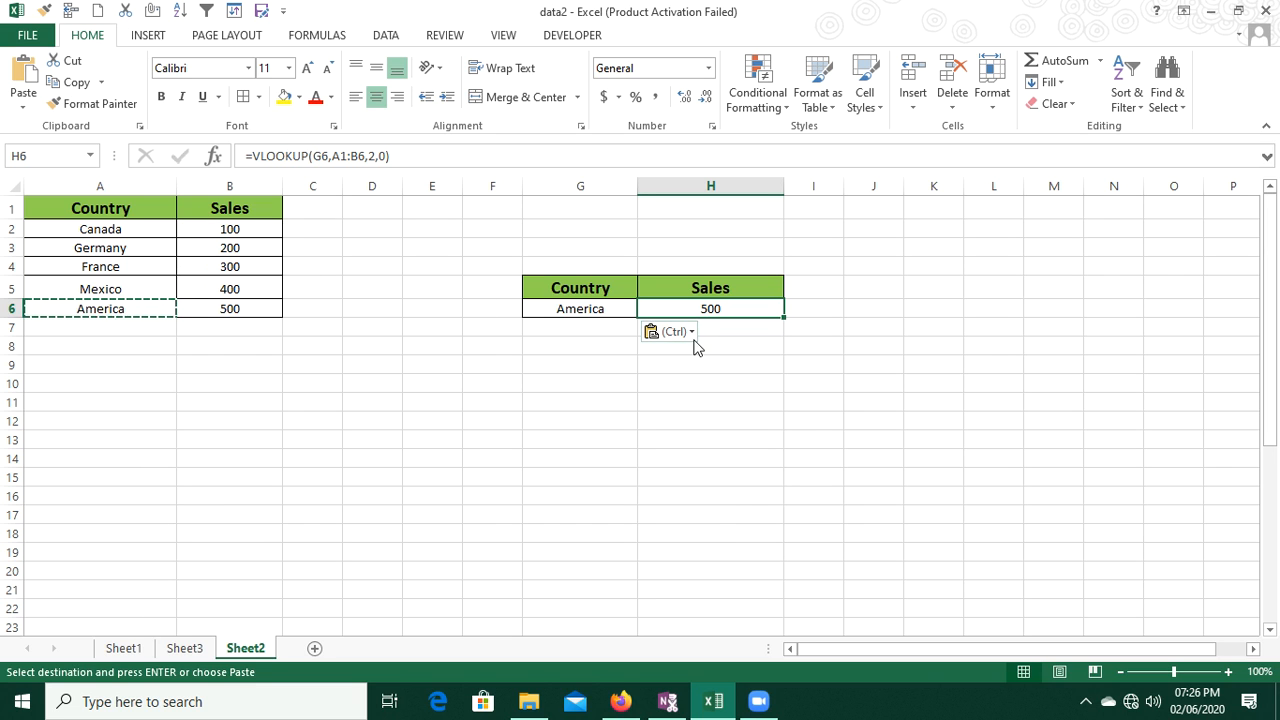
- Enter India, a country missing from the source table, in lookup cell G6
click(579, 310)
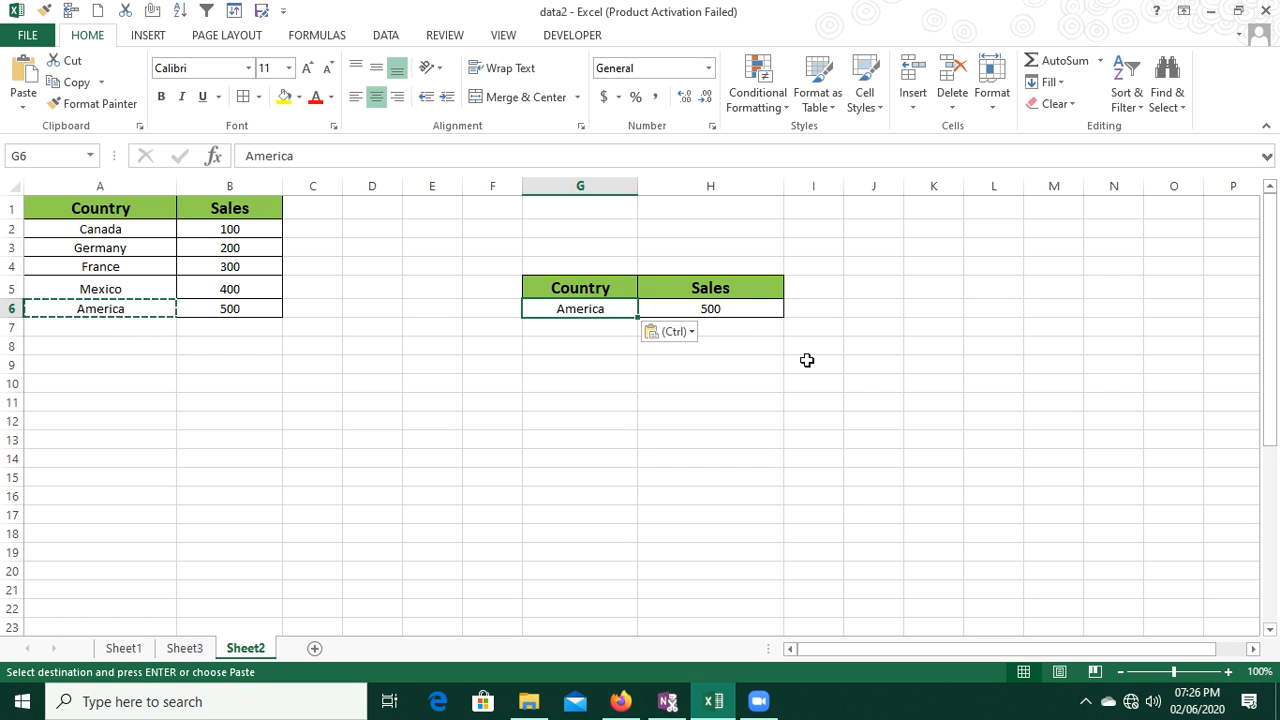
text(India)
key(Return)
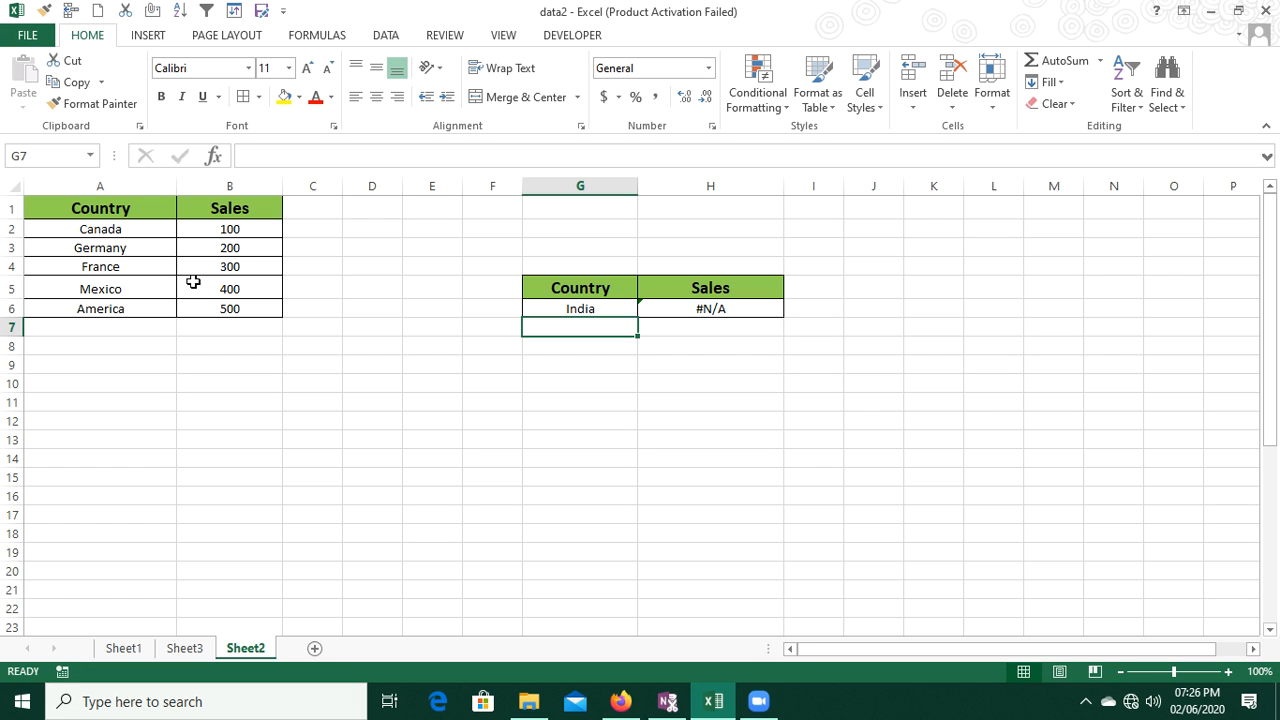
- Wrap the H6 formula in IFERROR so it reads =IFERROR(VLOOKUP(G6,A1:B6,2,0),"No data Available")
click(691, 305)
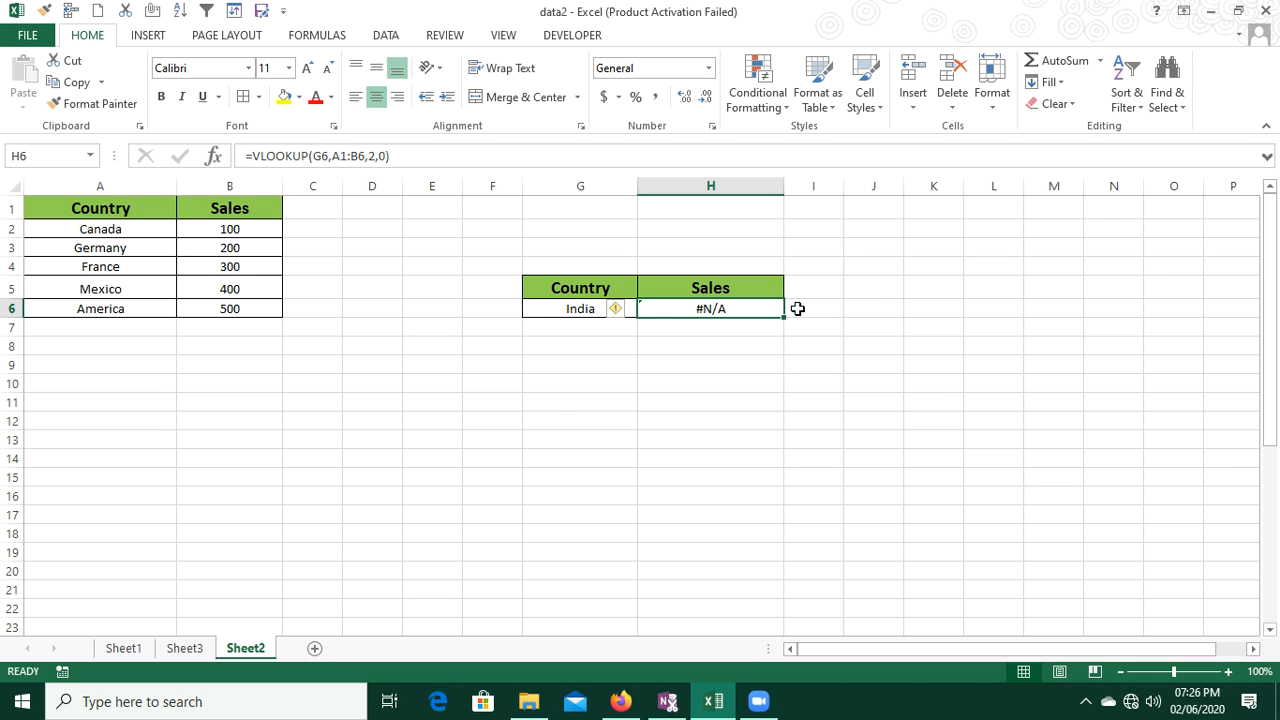
click(256, 157)
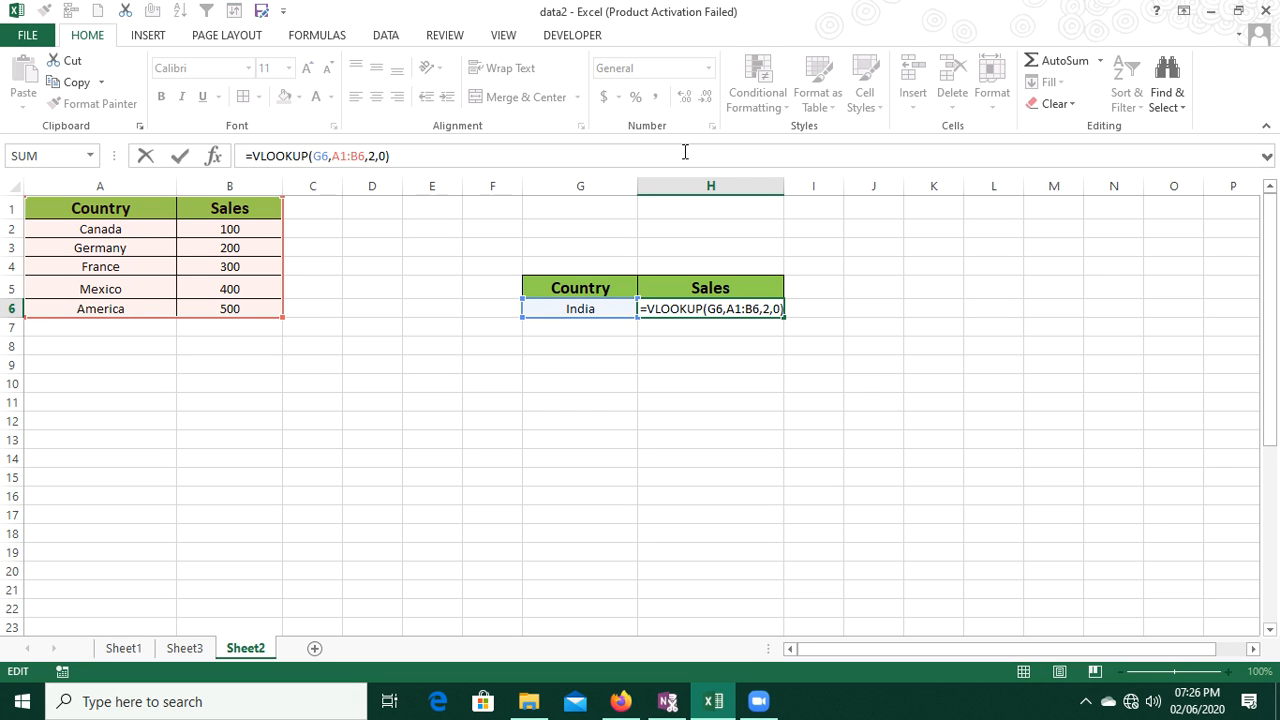
text(if)
key(Down)
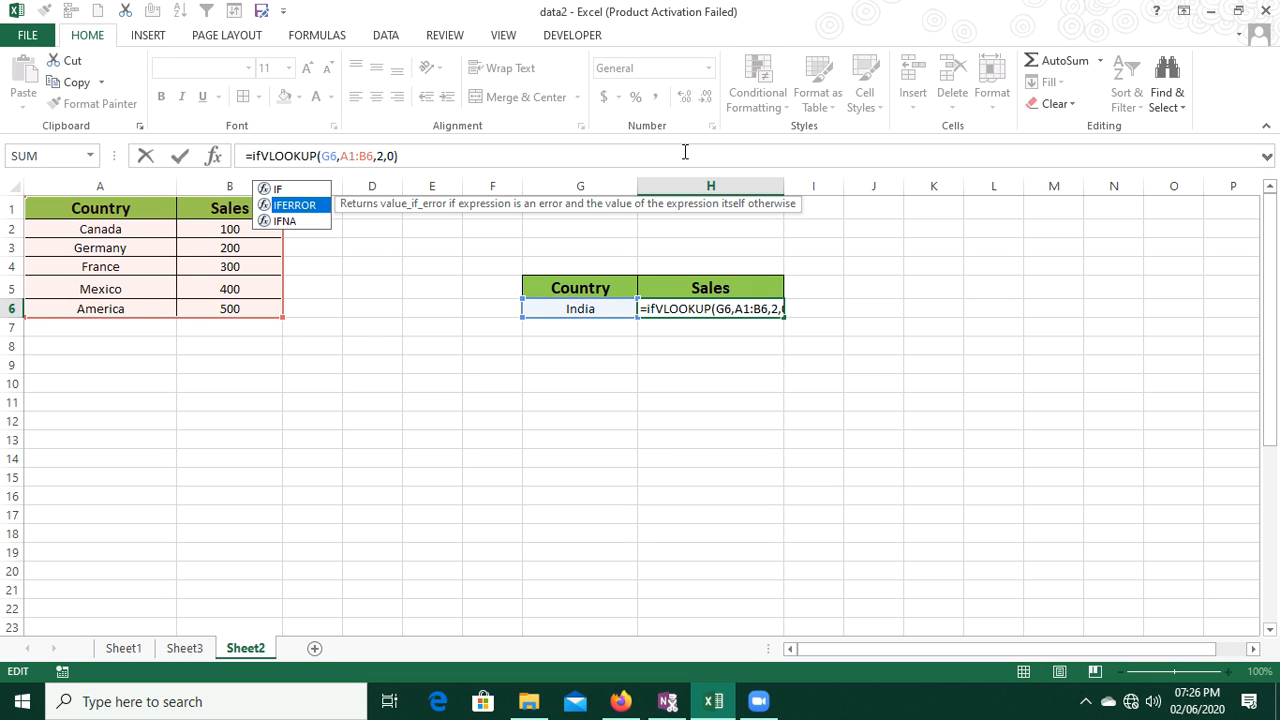
key(Tab)
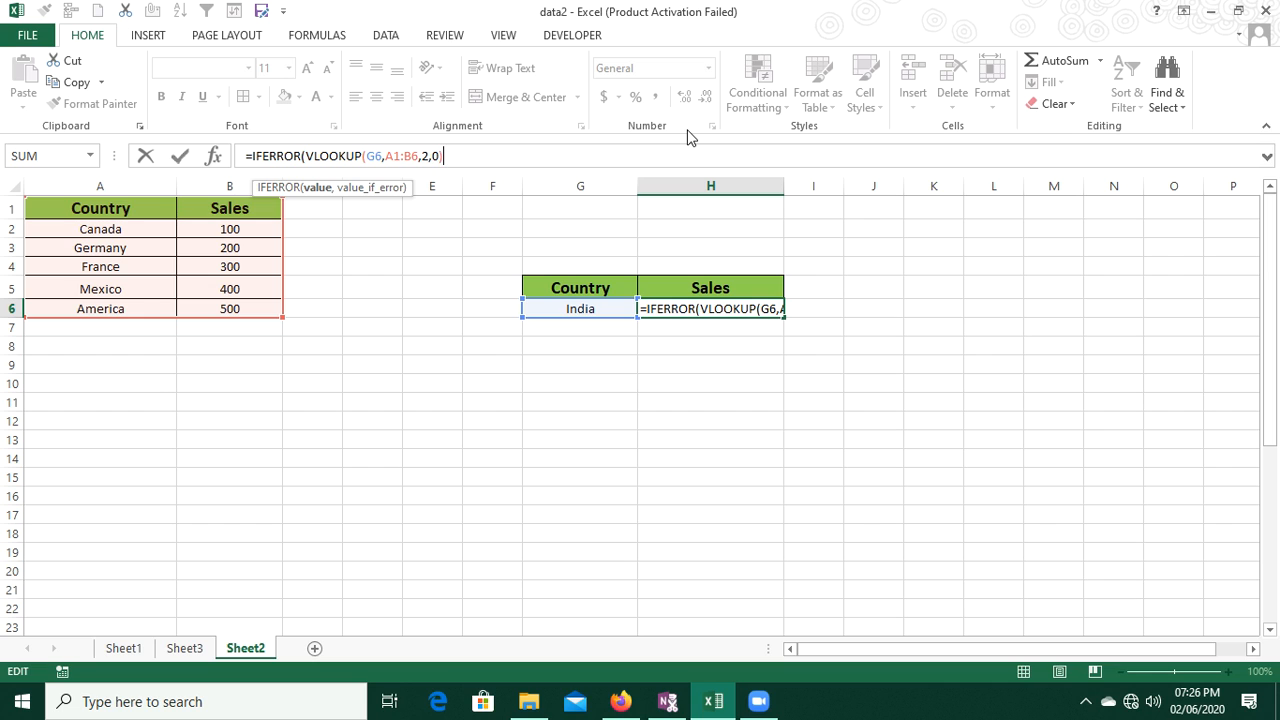
text(,)
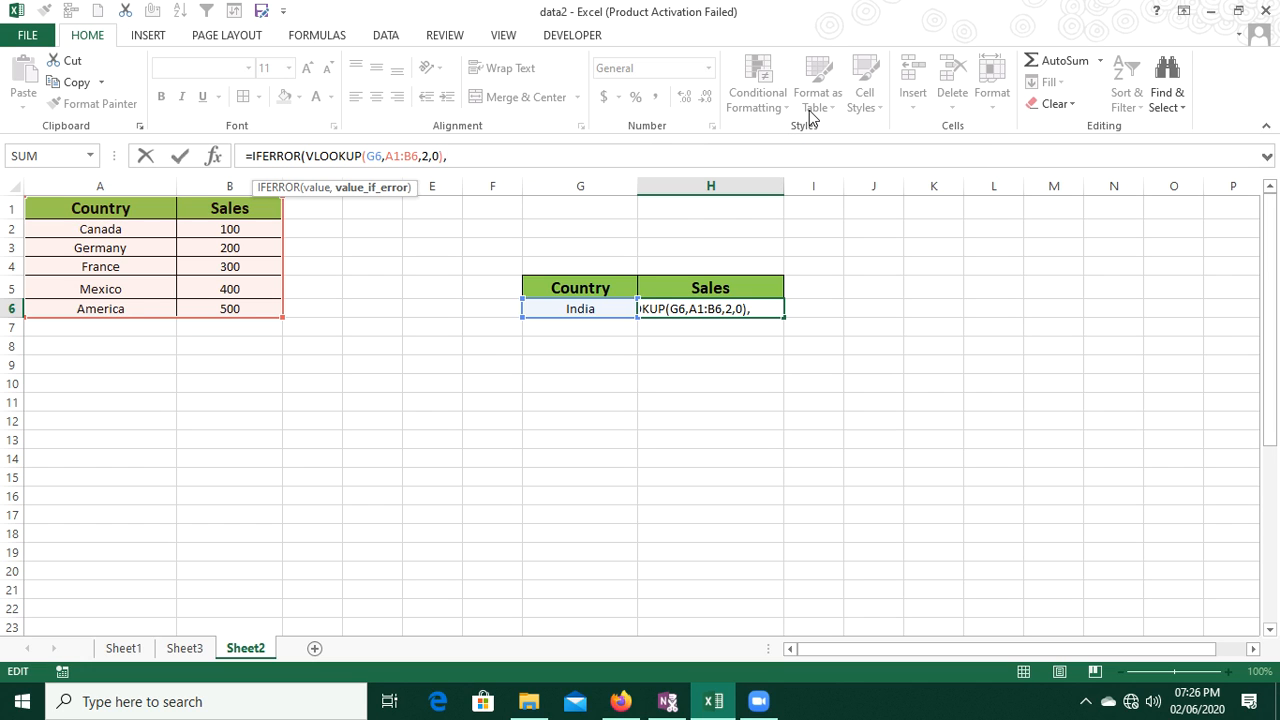
text("No data )
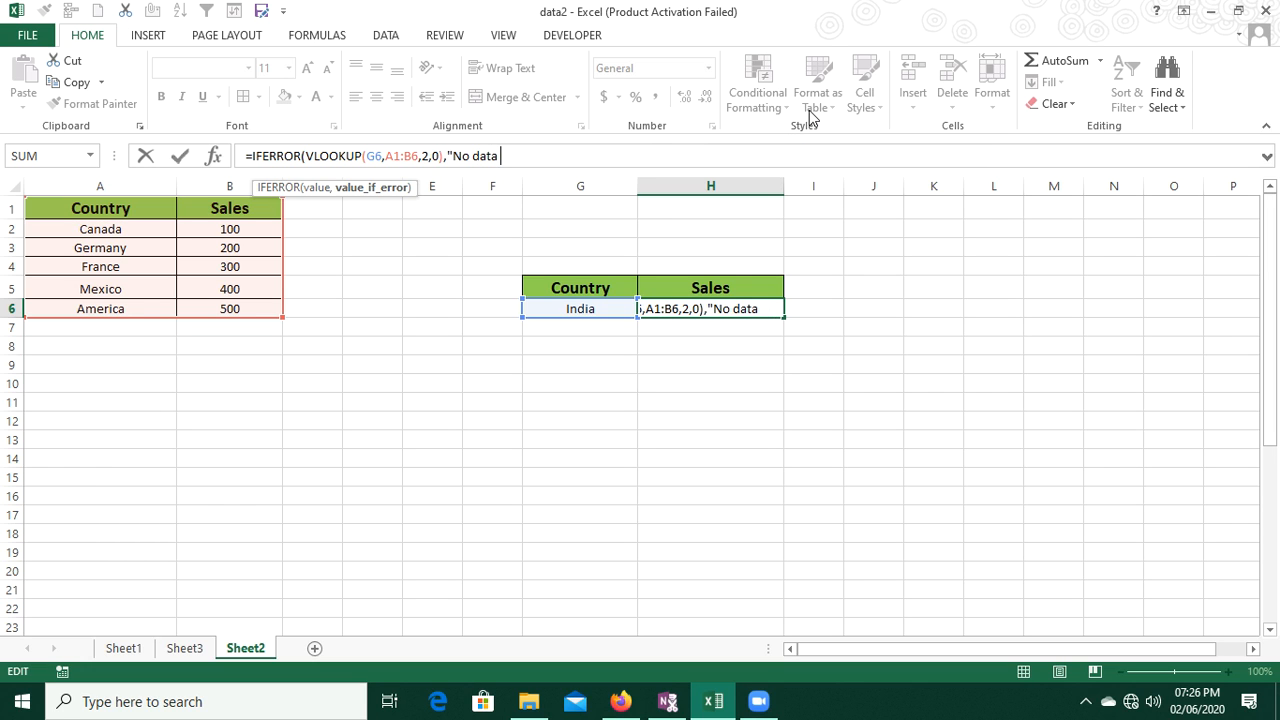
text(Availabl)
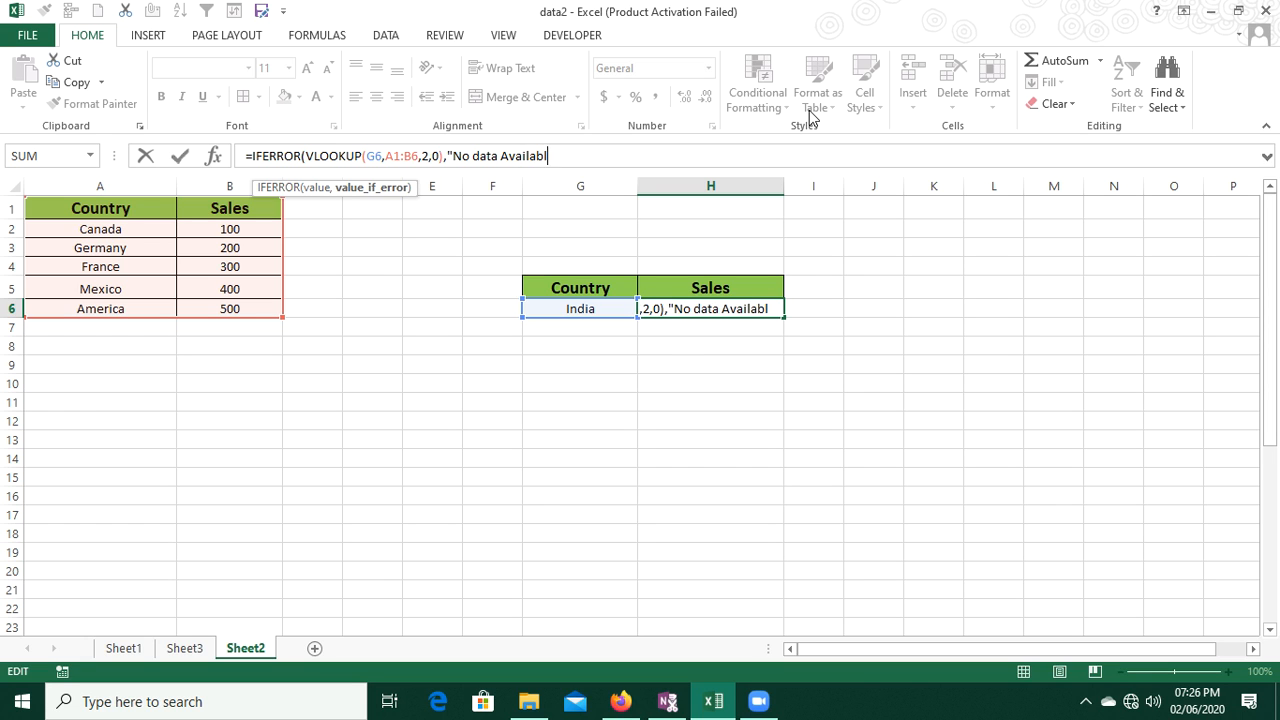
text(e"))
key(Return)
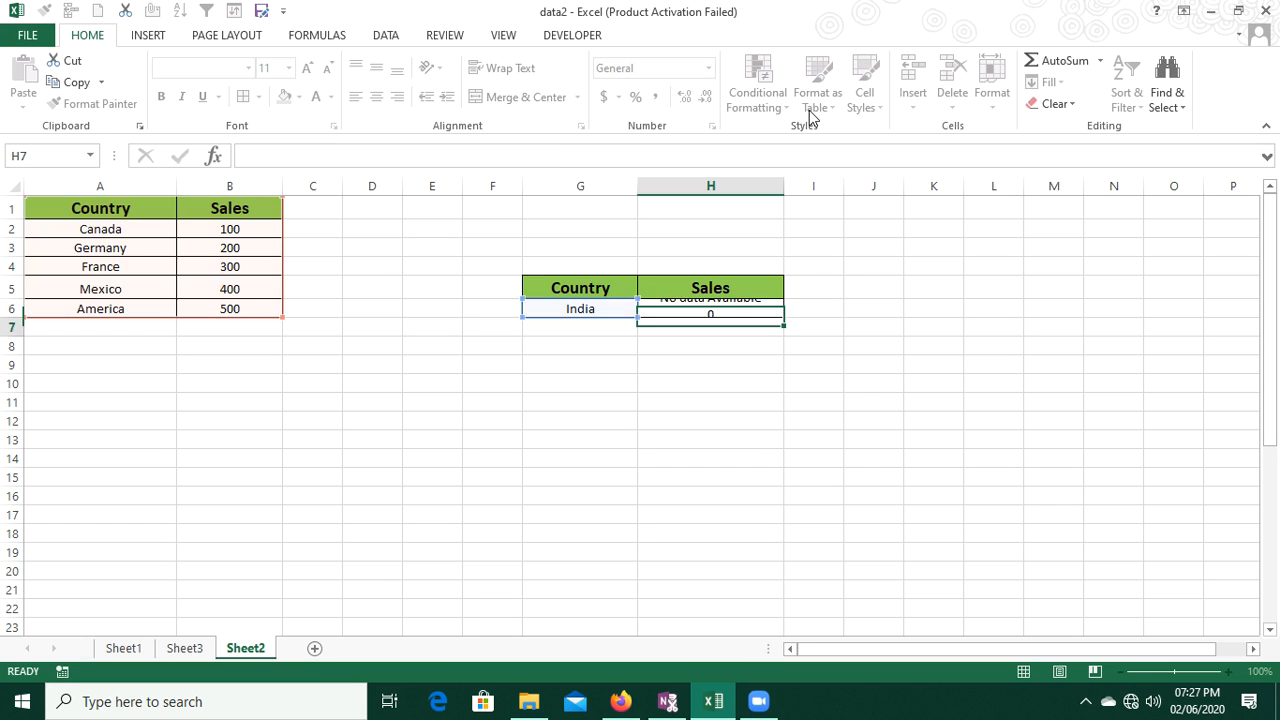
click(667, 303)
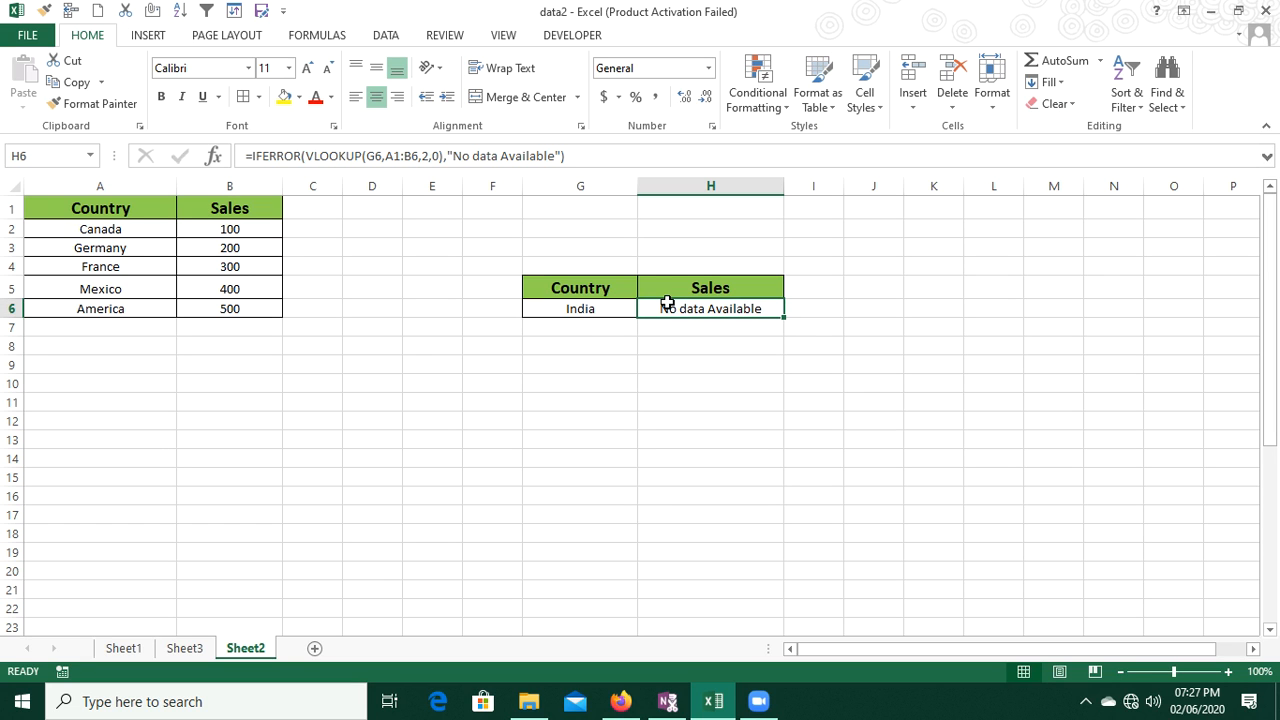
- Copy France from A4 into the lookup cell G6 to test the IFERROR formula
click(602, 309)
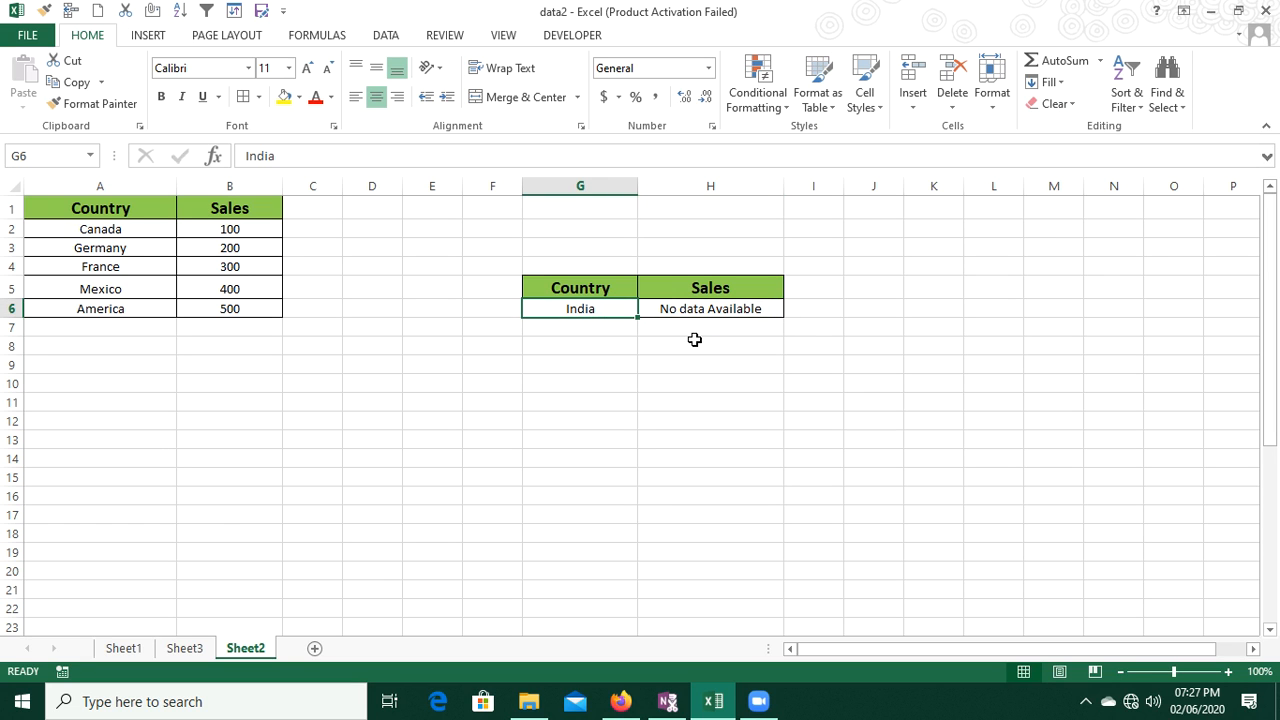
click(129, 268)
key(ctrl+c)
click(558, 308)
key(ctrl+v)
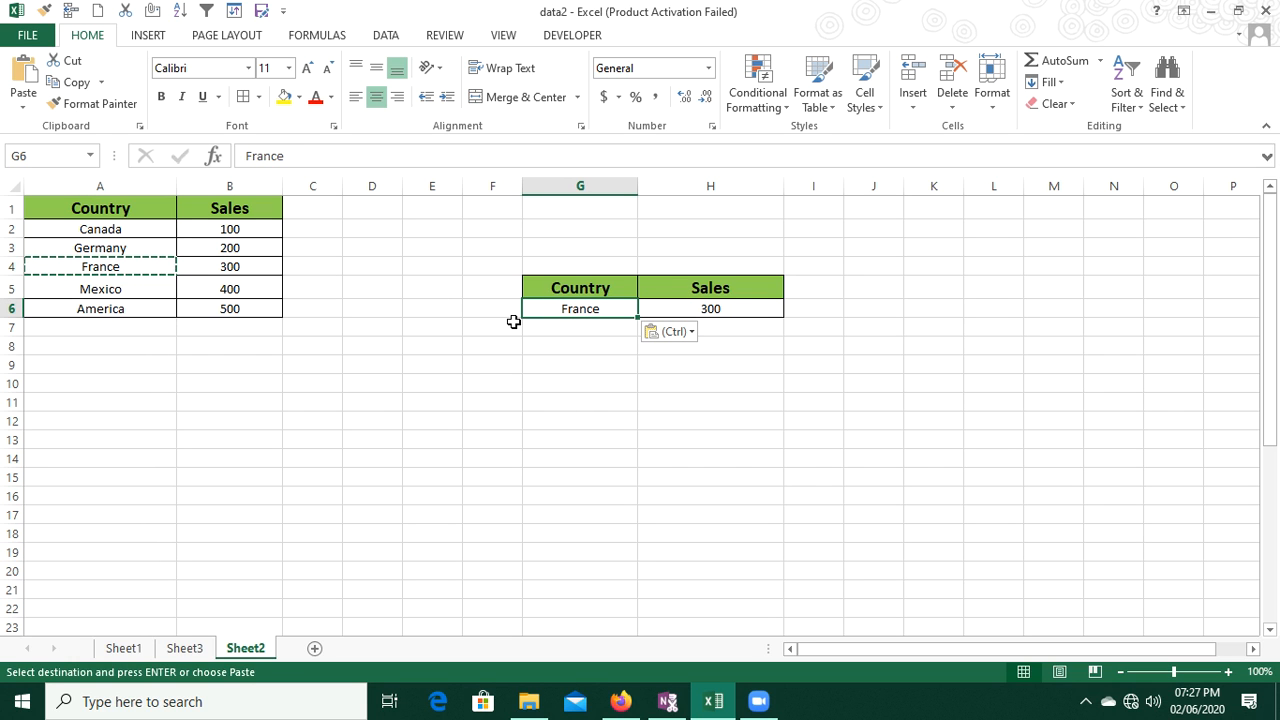
- Enter A in lookup cell G6 to test a value missing from the source table
text(A)
key(Return)
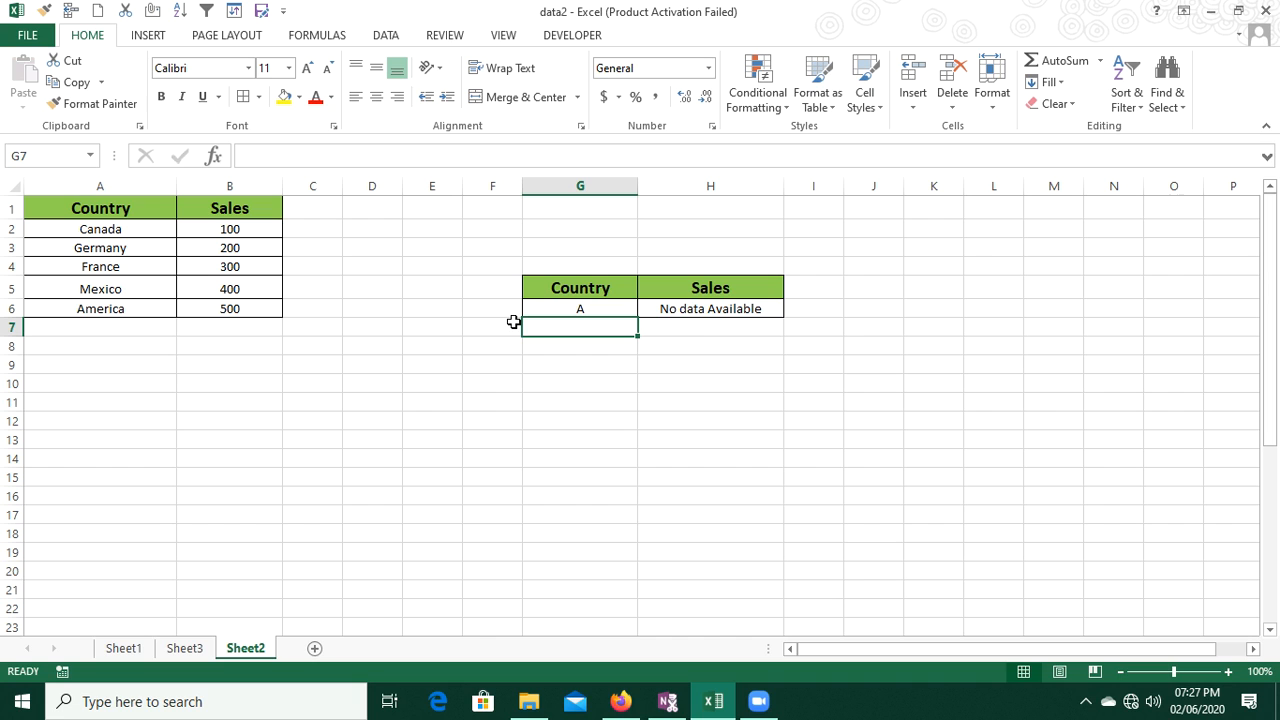
- Empty the error text in the H6 formula so it reads =IFERROR(VLOOKUP(G6,A1:B6,2,0),"")
click(690, 306)
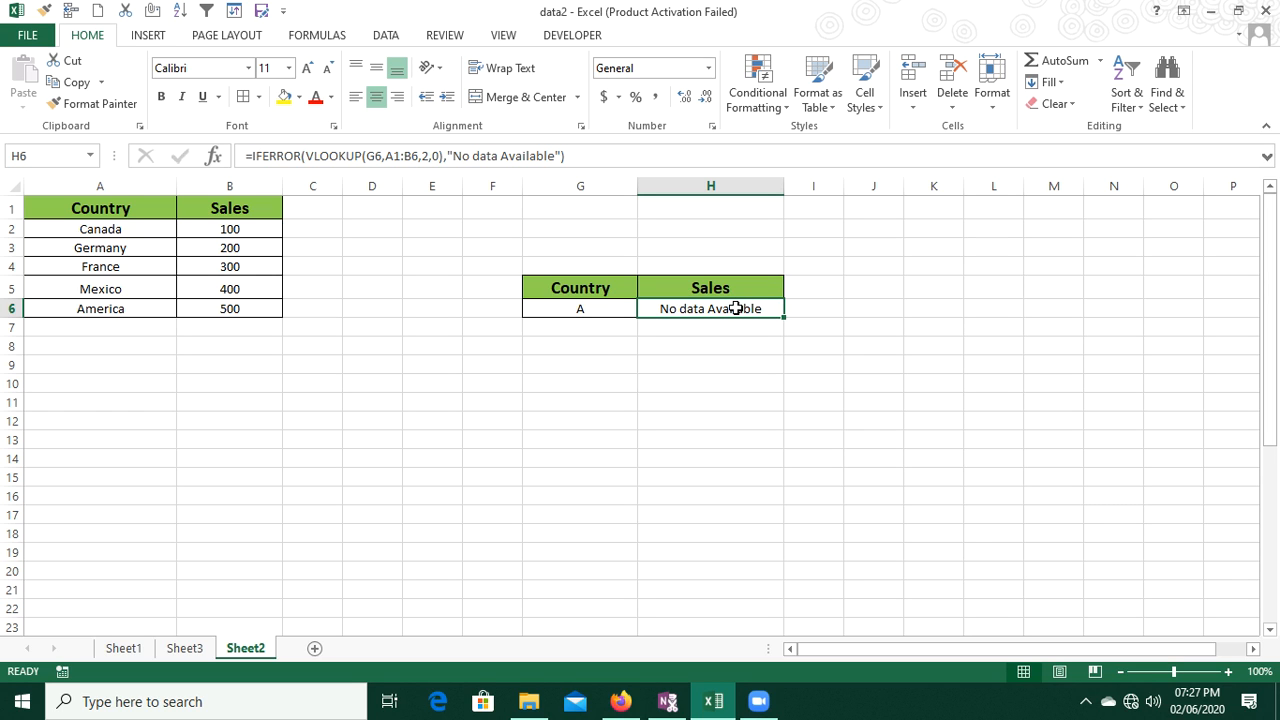
click(455, 155)
click(459, 155)
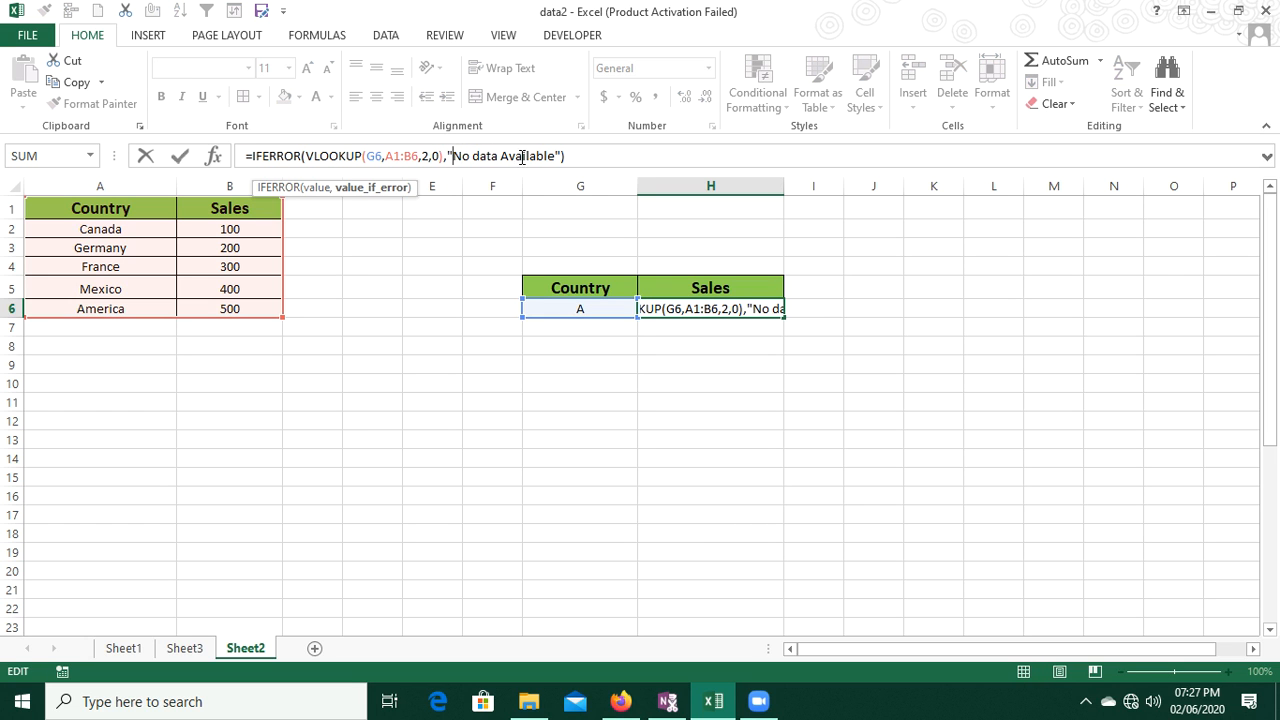
shift+click(557, 156)
key(BackSpace)
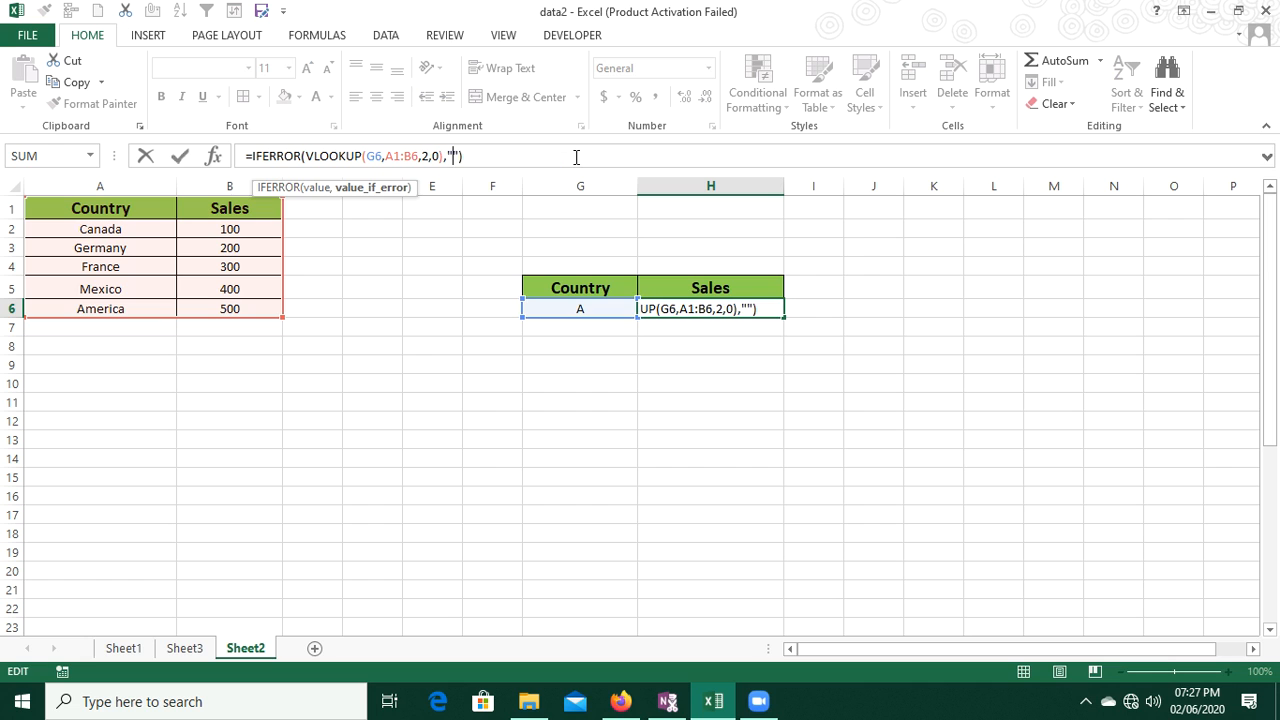
key(Return)
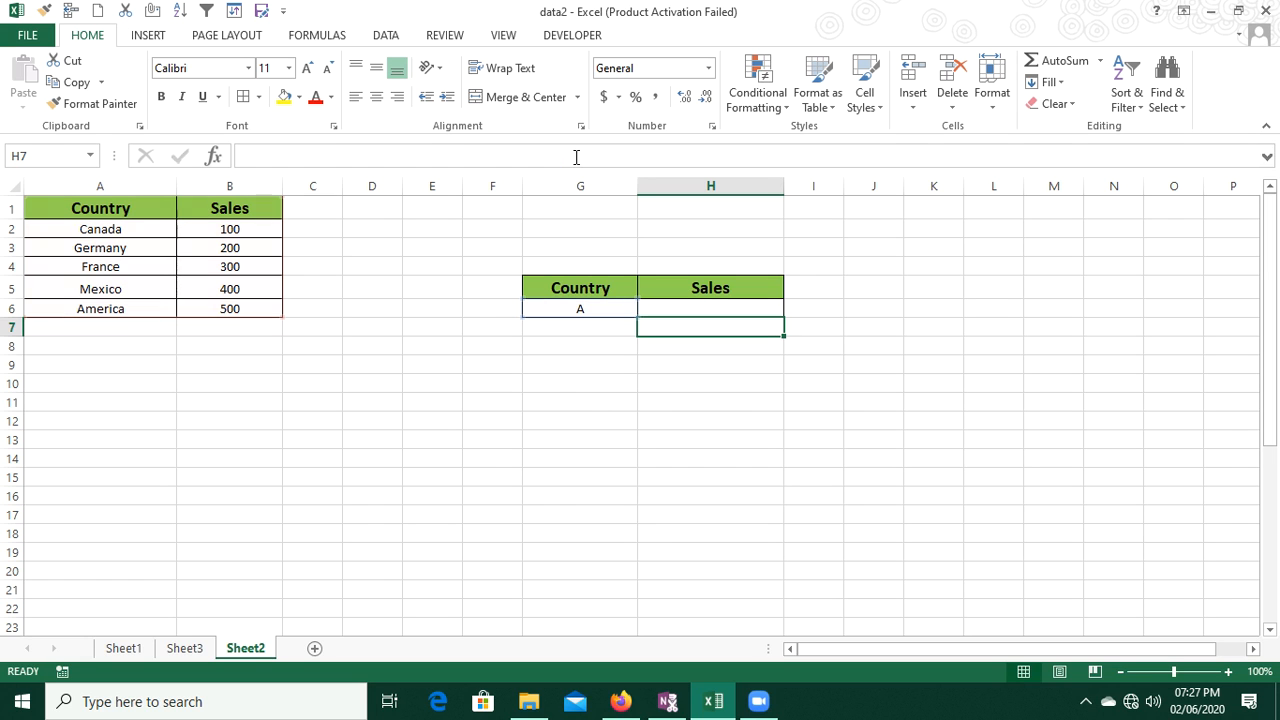
click(664, 307)
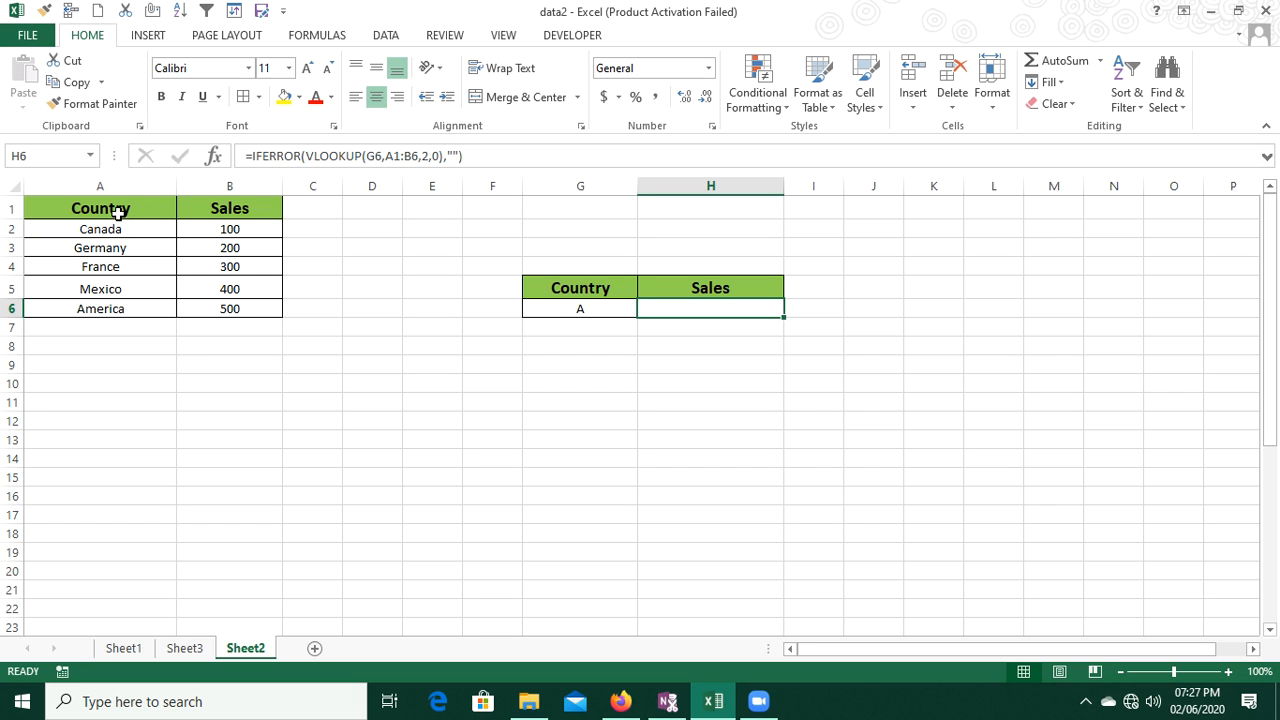
- Copy the Country and Sales table A1:B6 to B12 and replace Germany with India in the copy's cell B14
drag(118, 212, 229, 305)
key(ctrl+c)
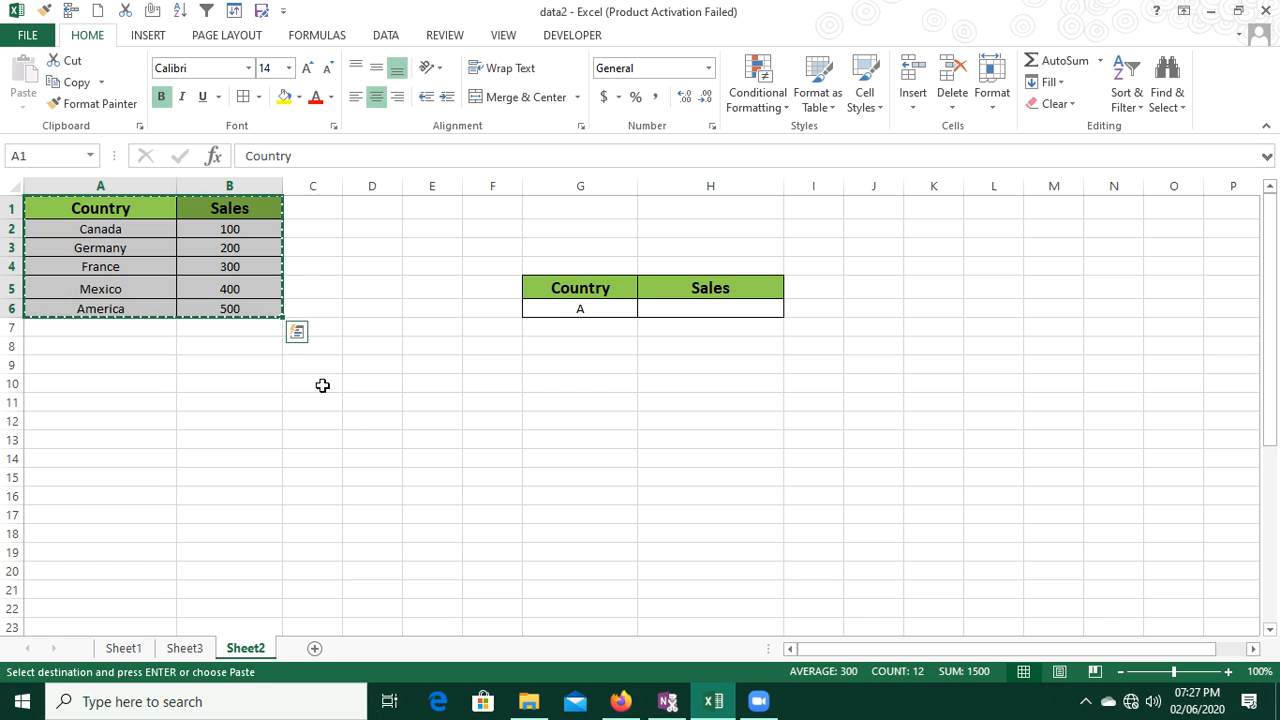
click(211, 417)
key(ctrl+v)
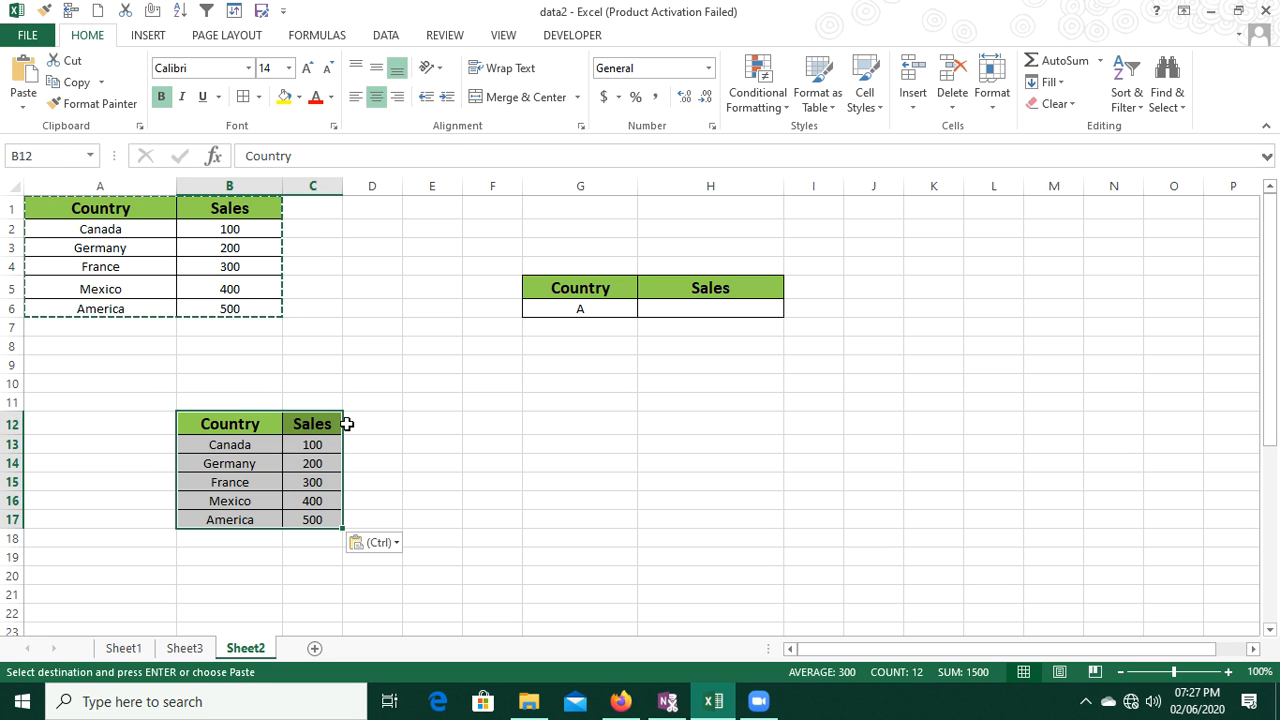
click(245, 461)
text(India)
key(Return)
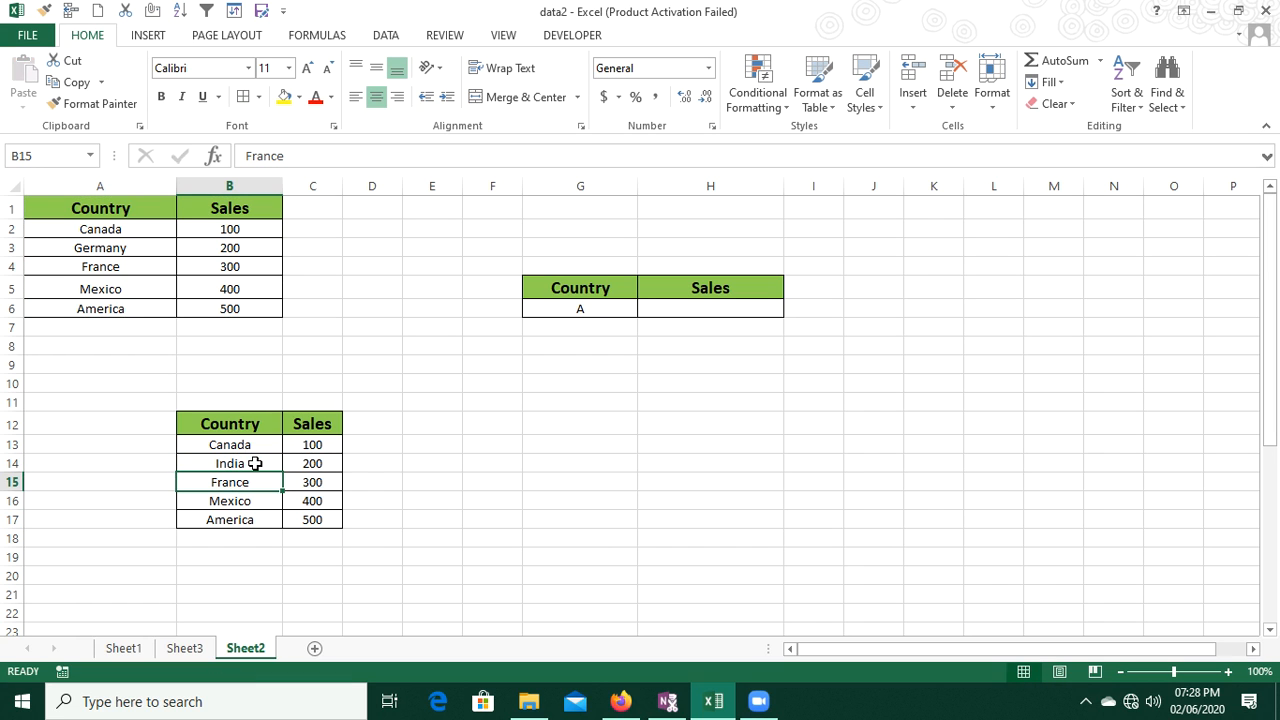
- Enter India in lookup cell G6 to test a country found only in the second table
click(585, 313)
text(India)
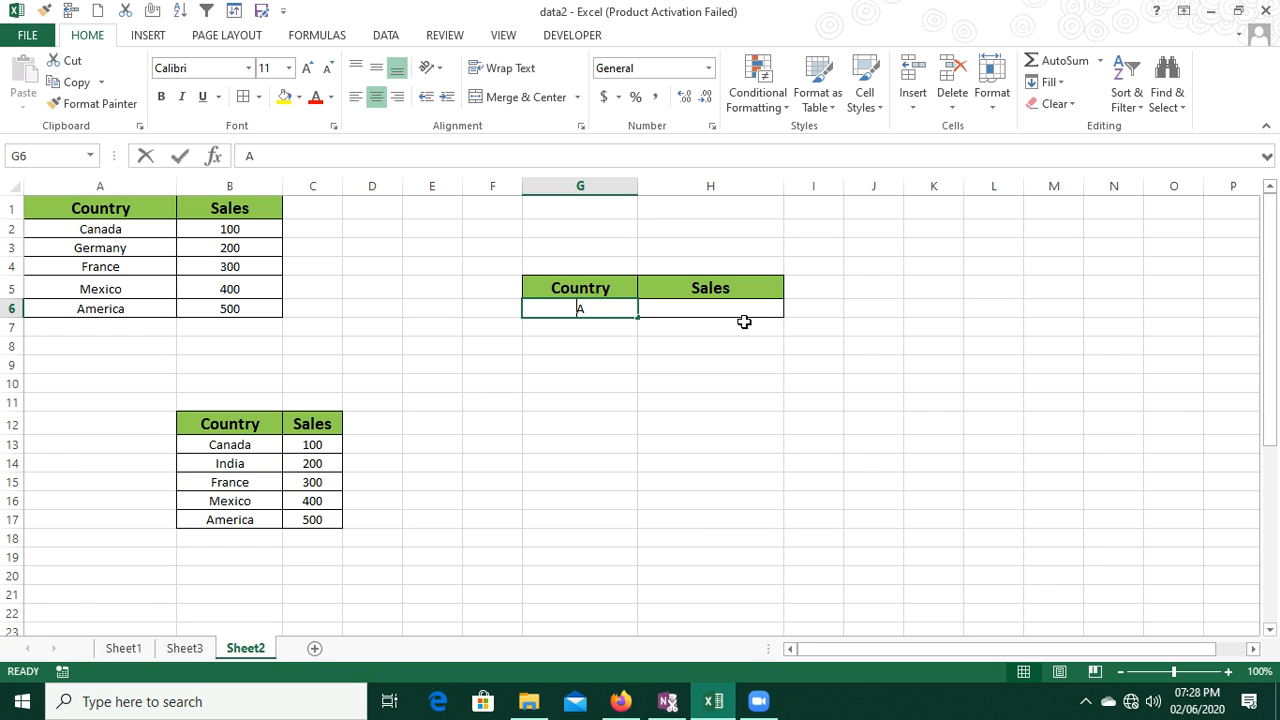
key(Return)
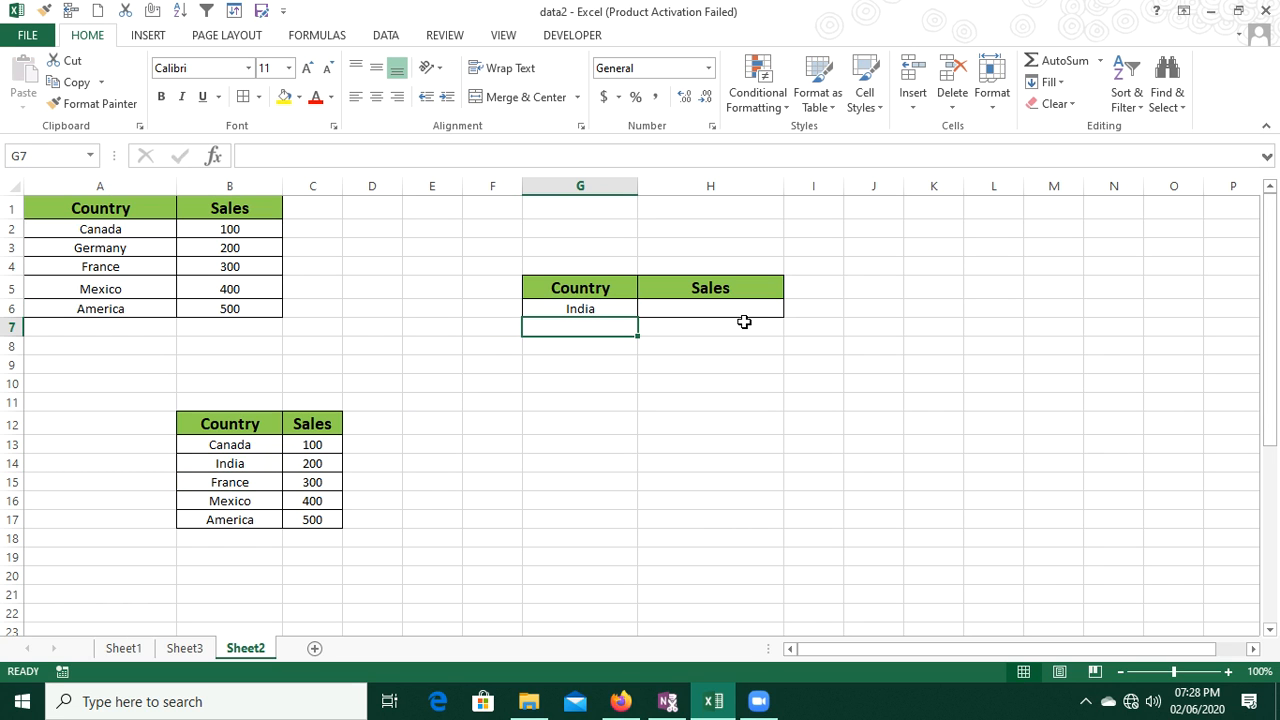
- Remove the empty error text from the H6 IFERROR formula, leaving it open after =IFERROR(VLOOKUP(G6,A1:B6,2,0), for a new fallback argument
click(722, 305)
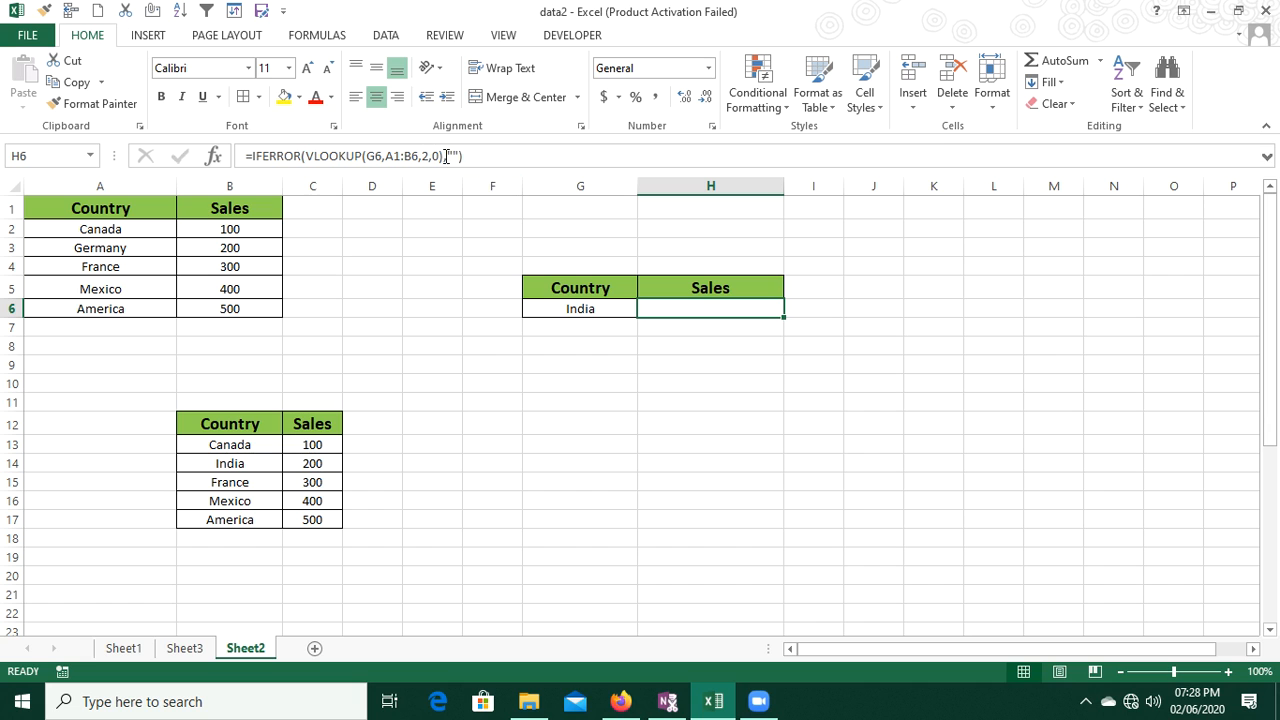
click(295, 156)
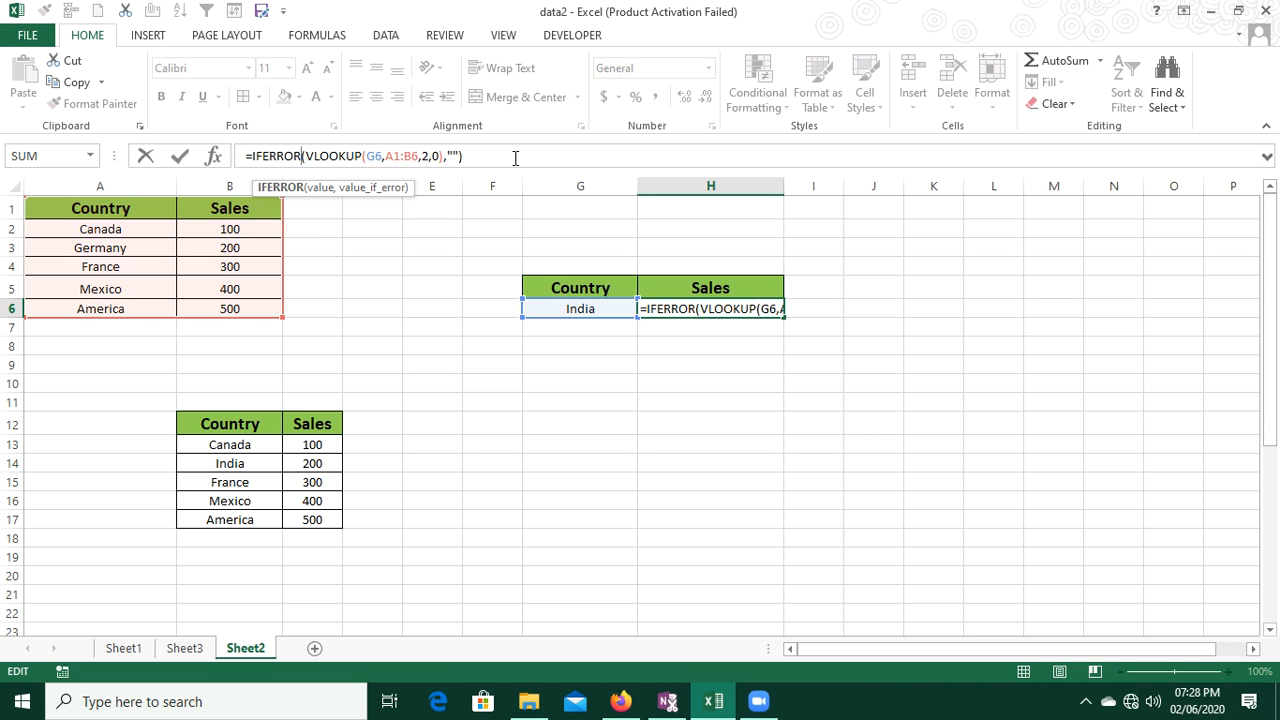
click(515, 157)
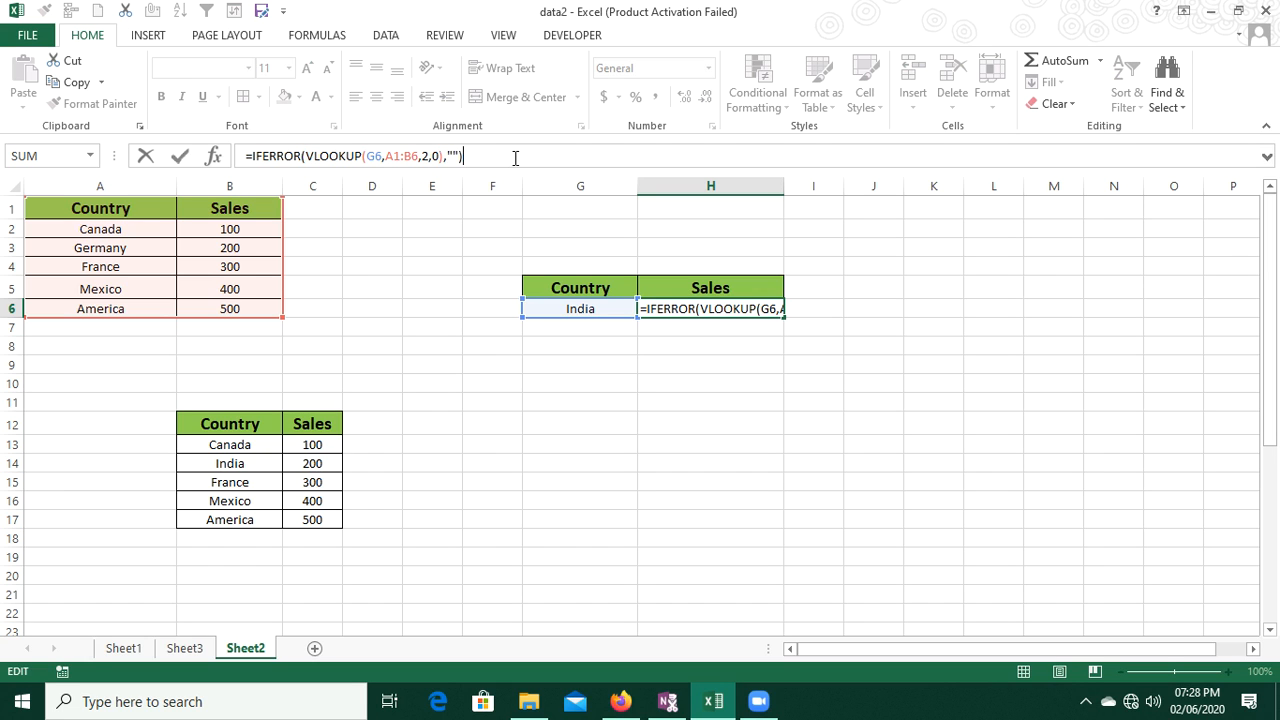
key(BackSpace)
key(BackSpace)
key(BackSpace)
key(BackSpace)
text(,)
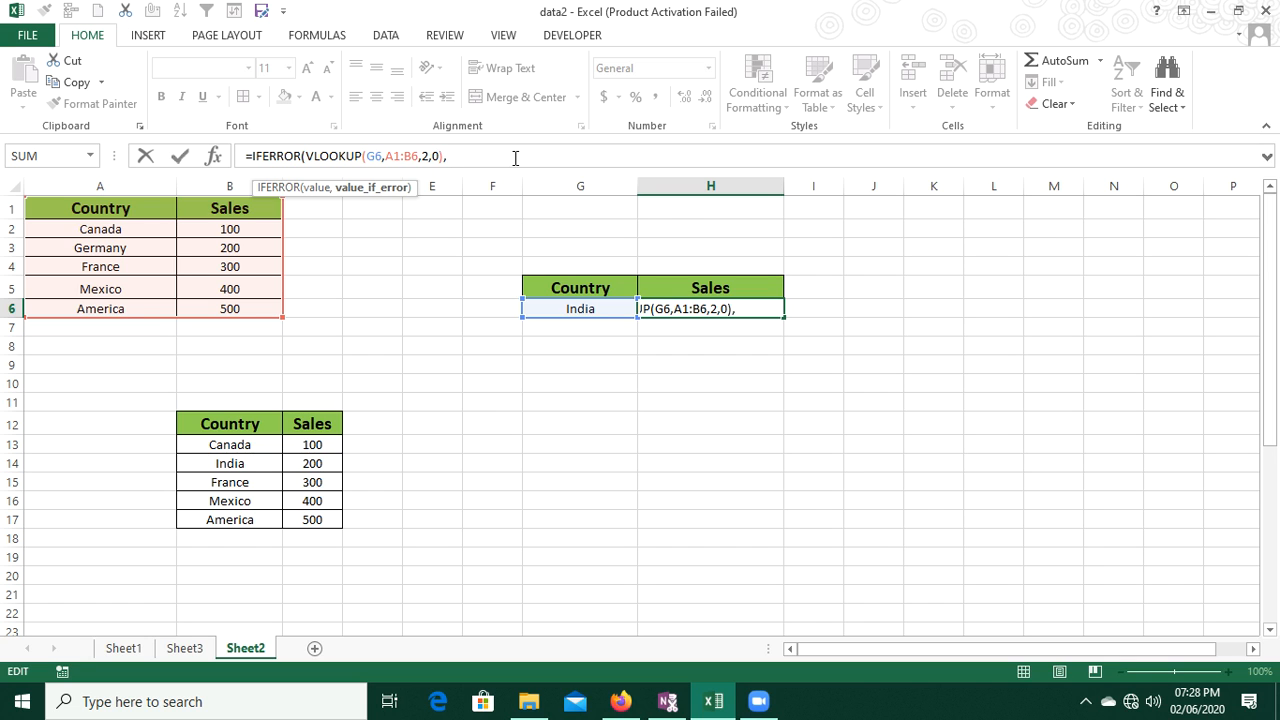
- Complete the H6 formula with a second-table lookup as fallback: =IFERROR(VLOOKUP(G6,A1:B6,2,0),VLOOKUP(G6,B12:C17,2,0))
text(vl)
key(Tab)
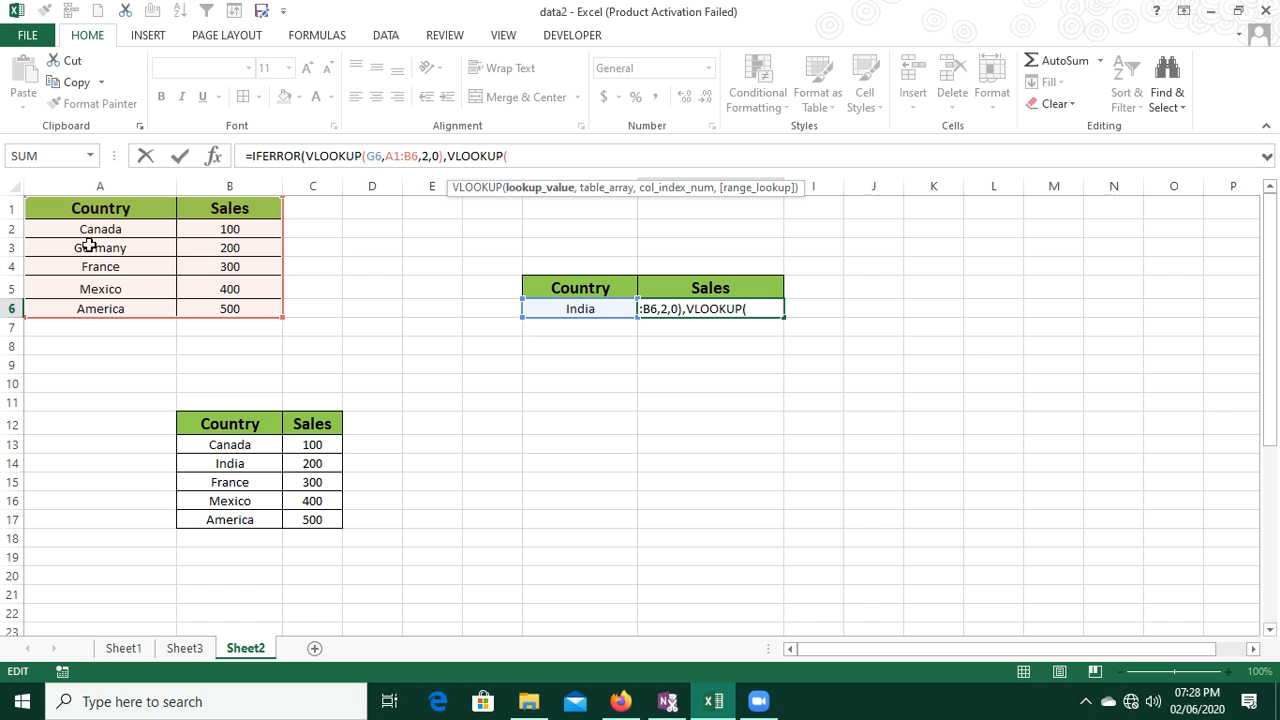
click(578, 310)
text(,)
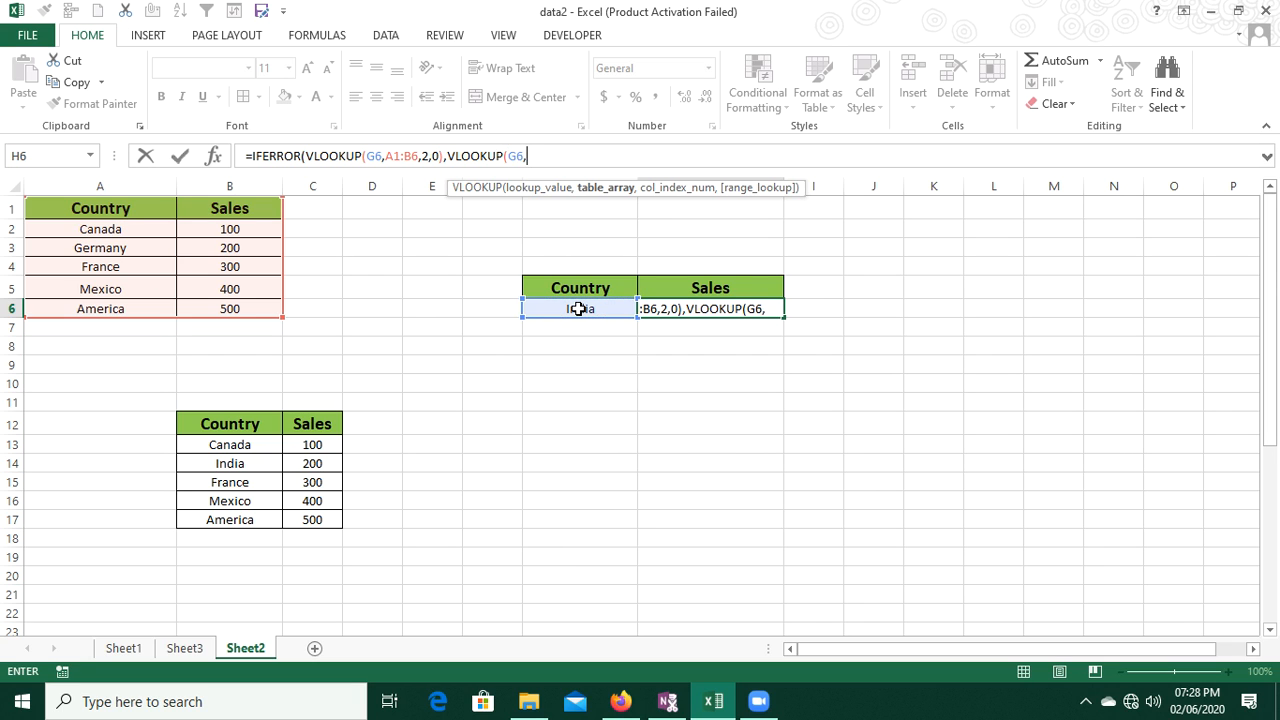
drag(249, 424, 294, 517)
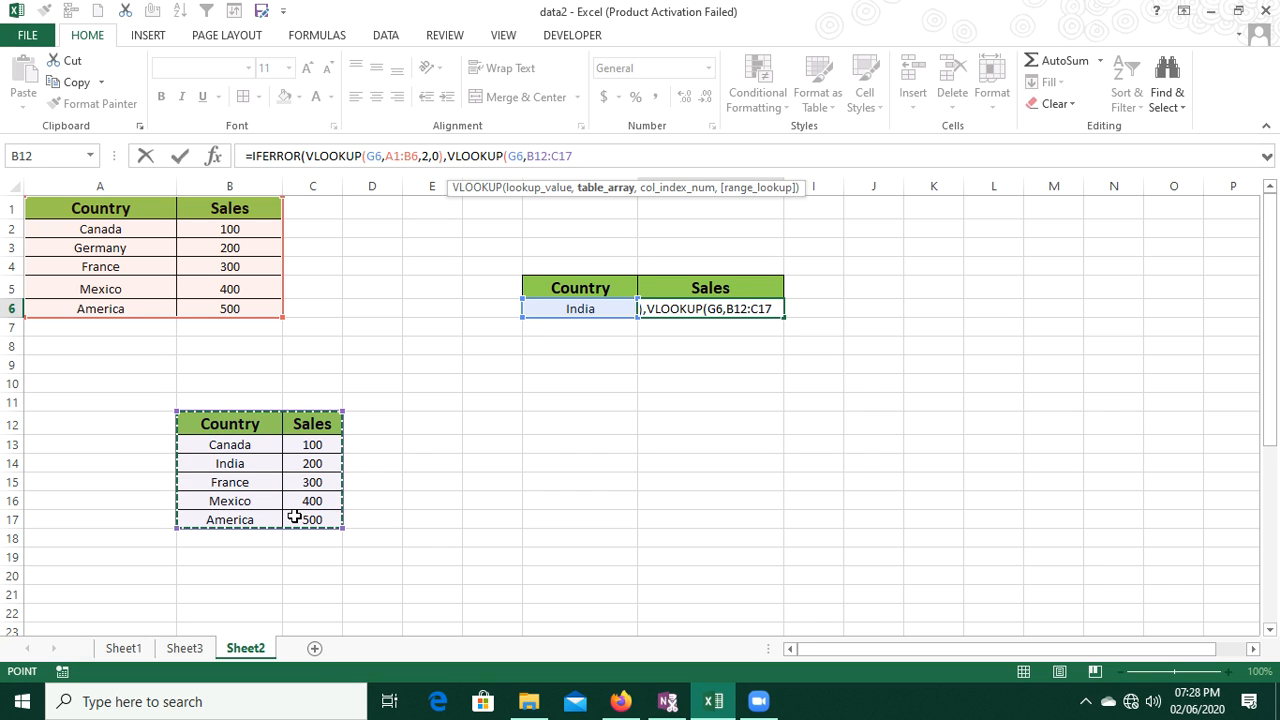
text(,2,)
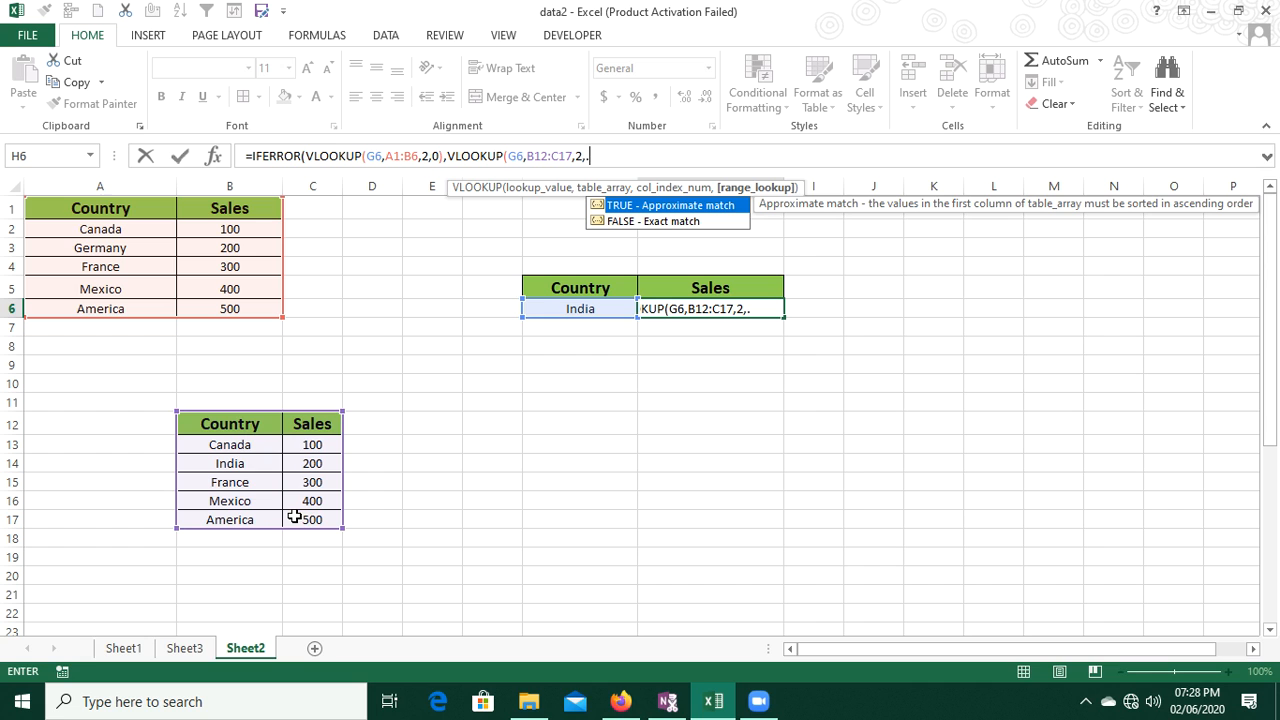
text(0)))
key(Return)
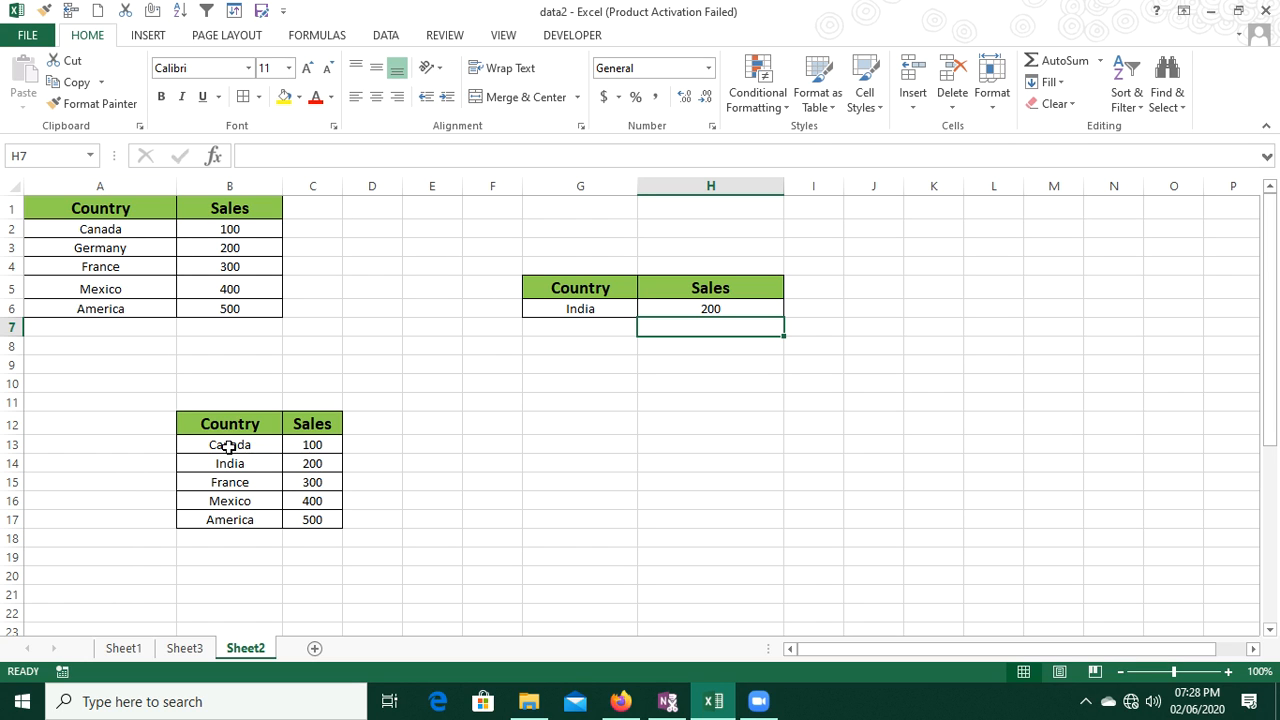
click(671, 309)
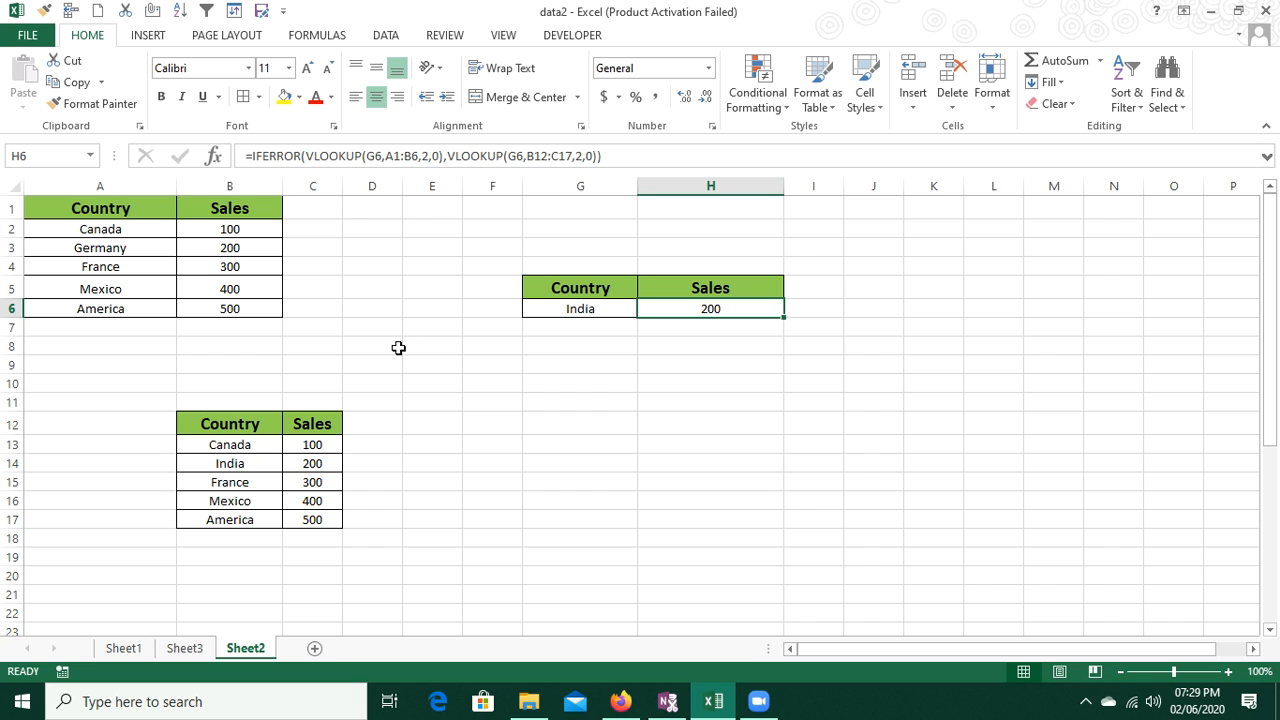
- Replace the country in lookup cell G6 with A to test a value missing from both tables
click(581, 311)
key(BackSpace)
key(Return)
click(581, 311)
text(A)
key(Return)
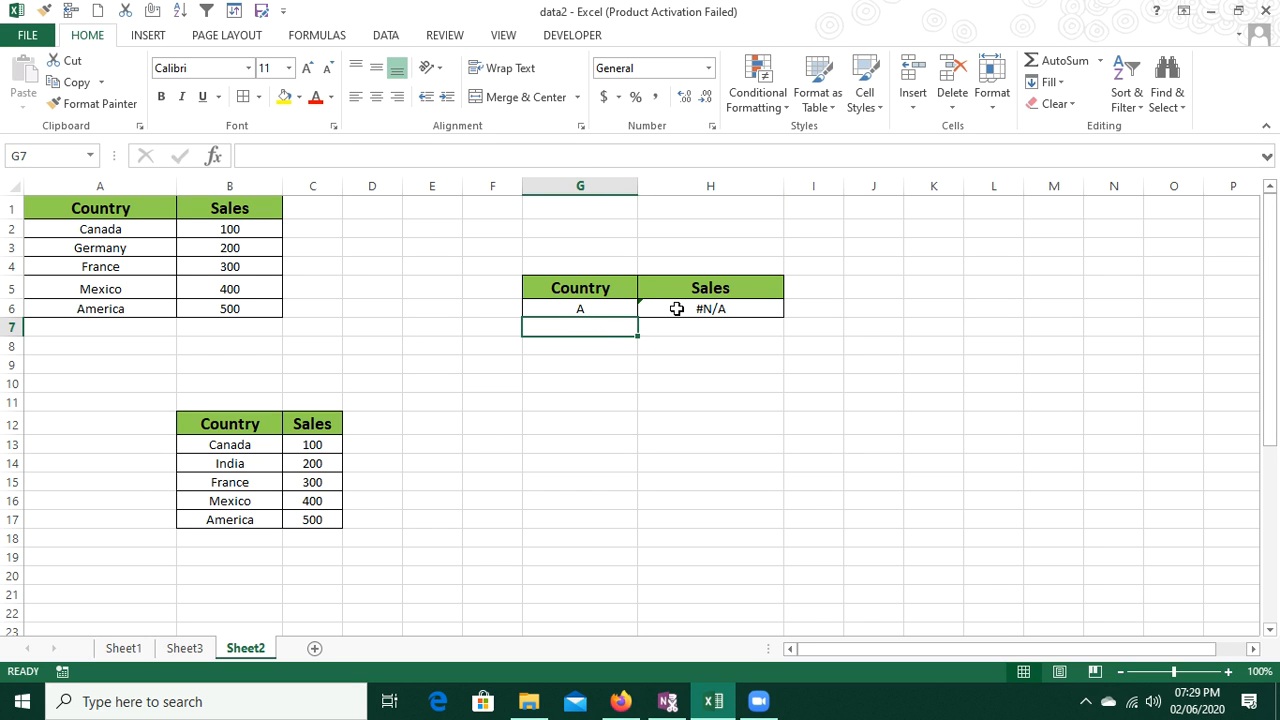
- Wrap the H6 formula in another IFERROR so it reads =IFERROR(IFERROR(VLOOKUP(G6,A1:B6,2,0),VLOOKUP(G6,B12:C17,2,0)),"No data")
click(674, 308)
click(250, 156)
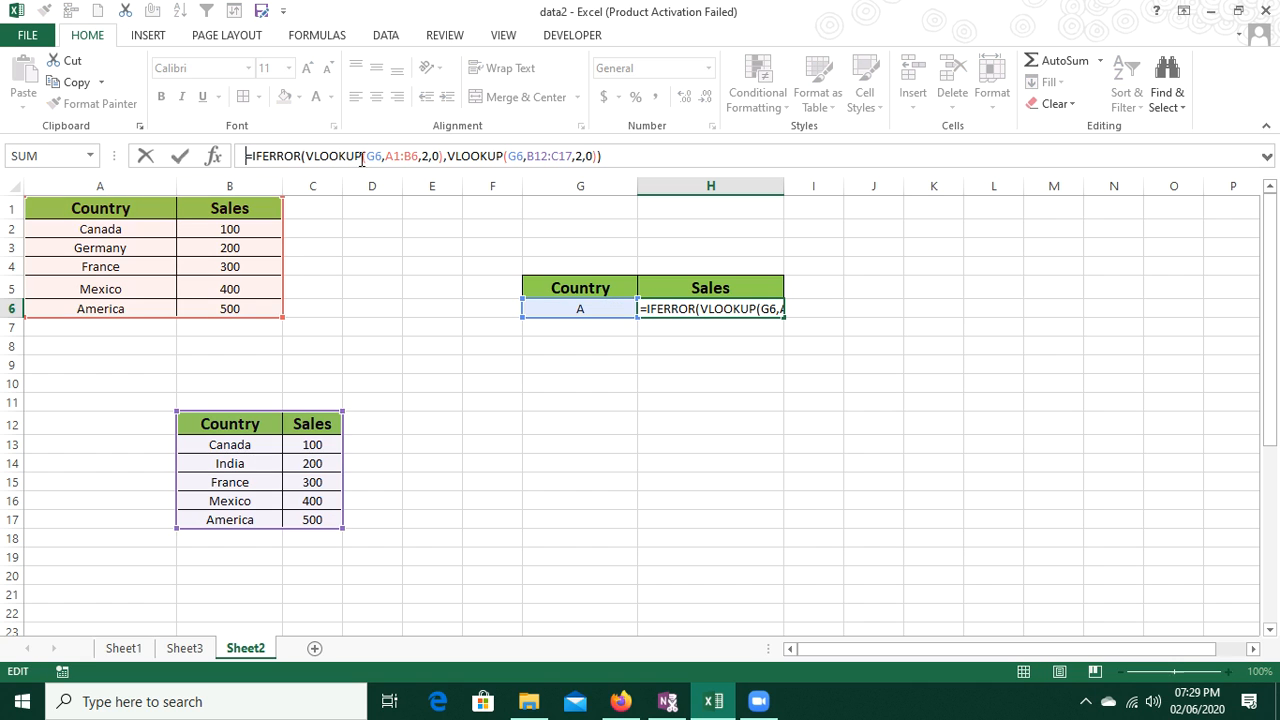
text(IFERROR()
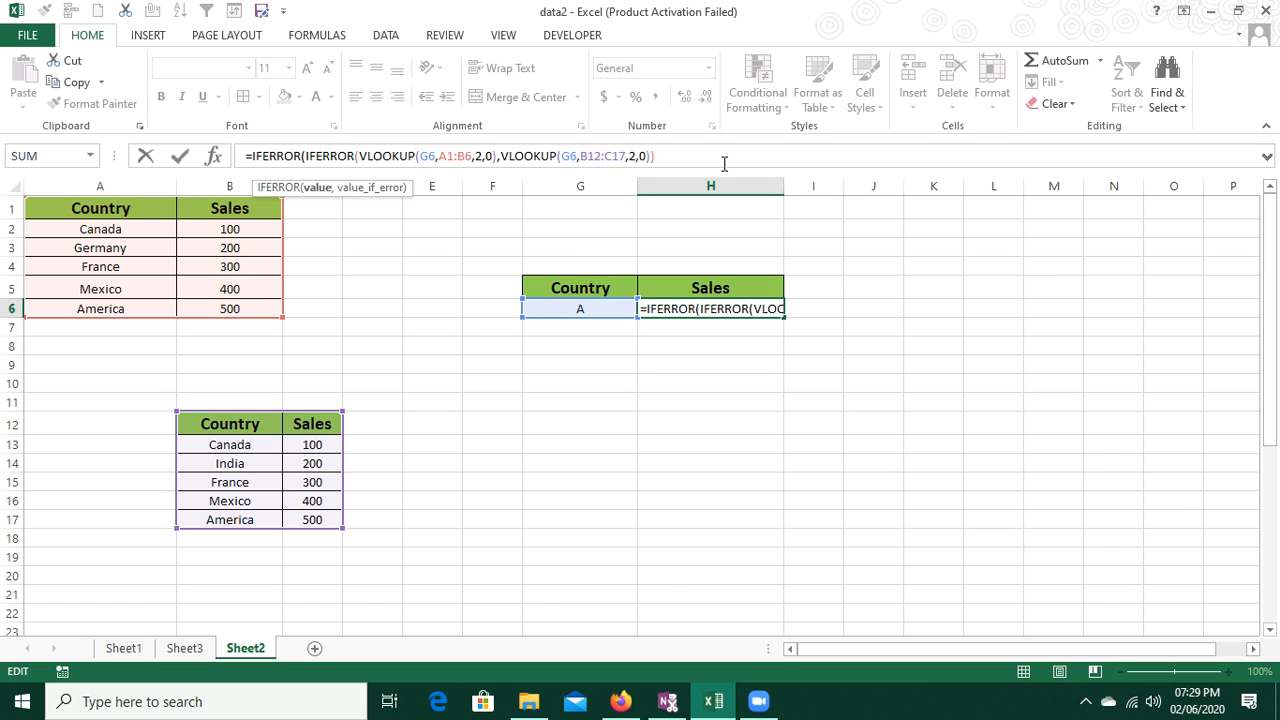
key(End)
text(,)
text("No )
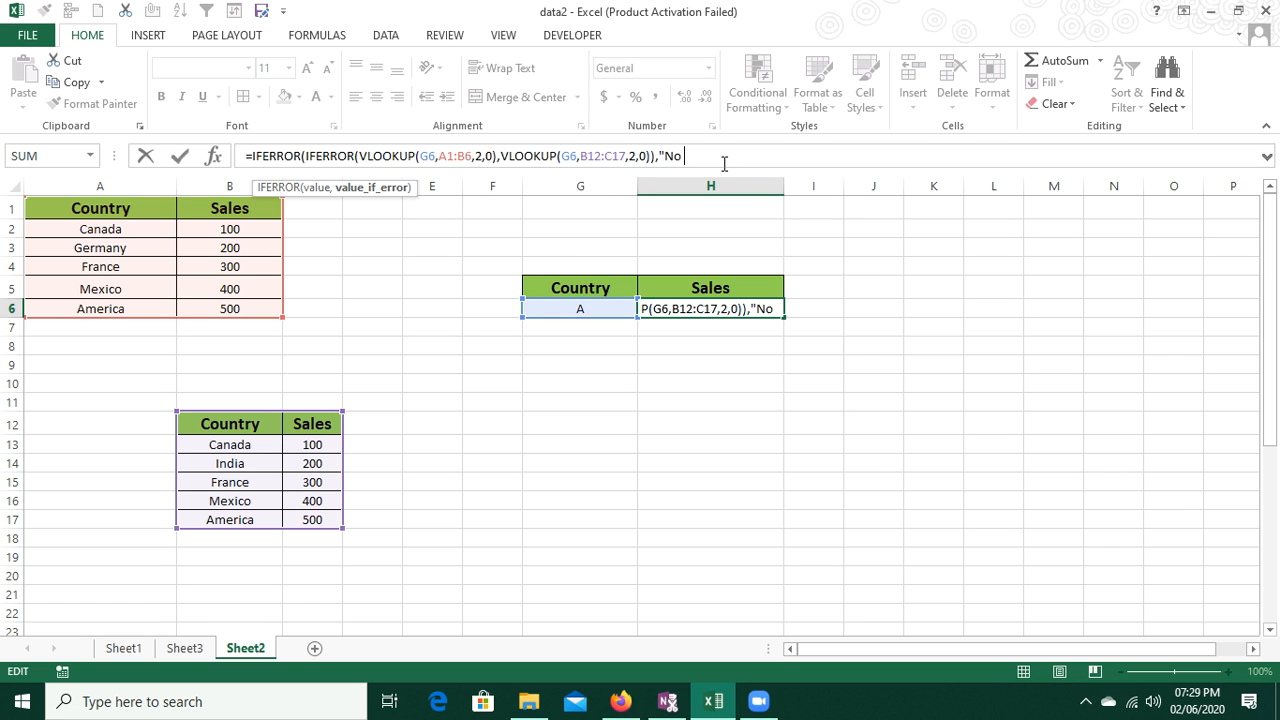
text(data"))
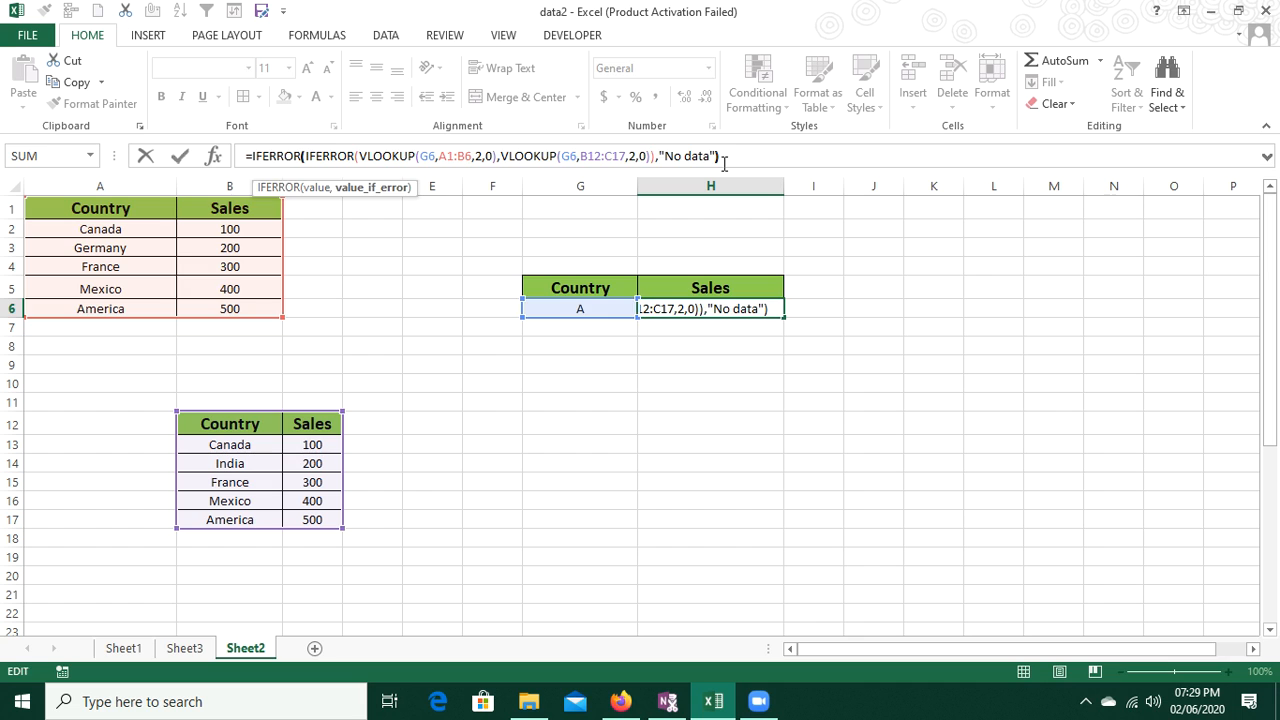
key(Return)
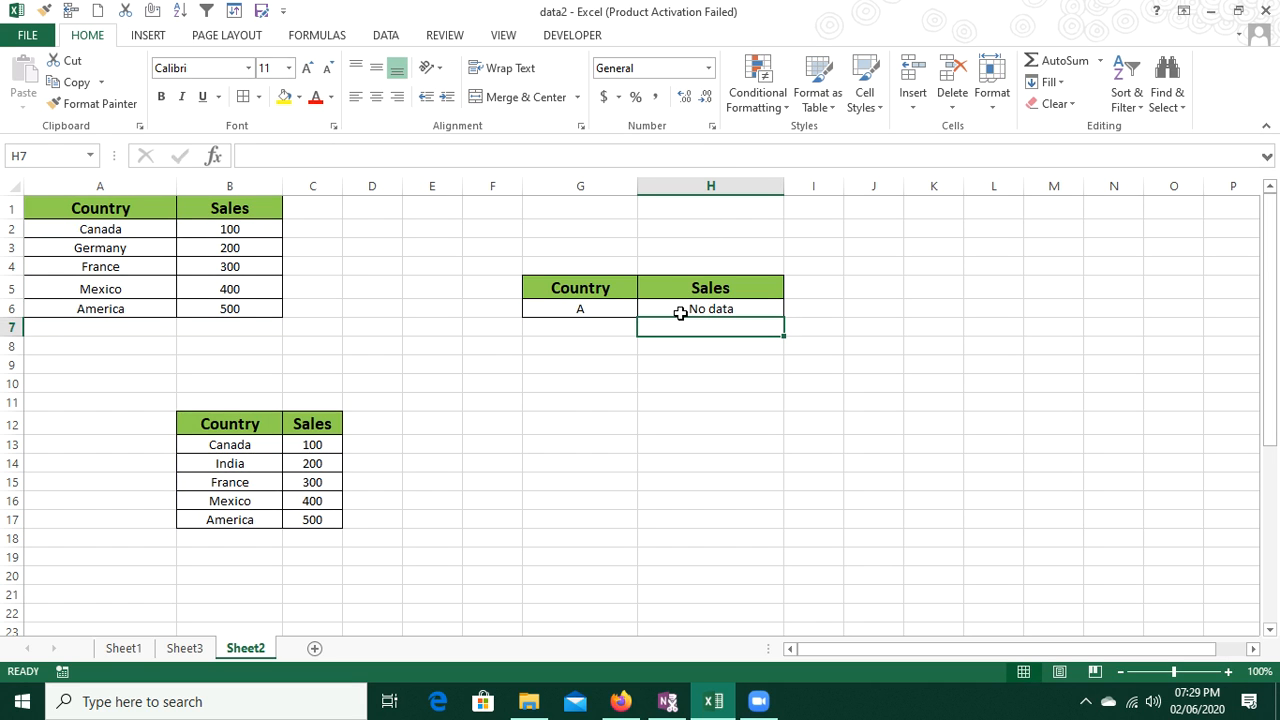
click(582, 309)
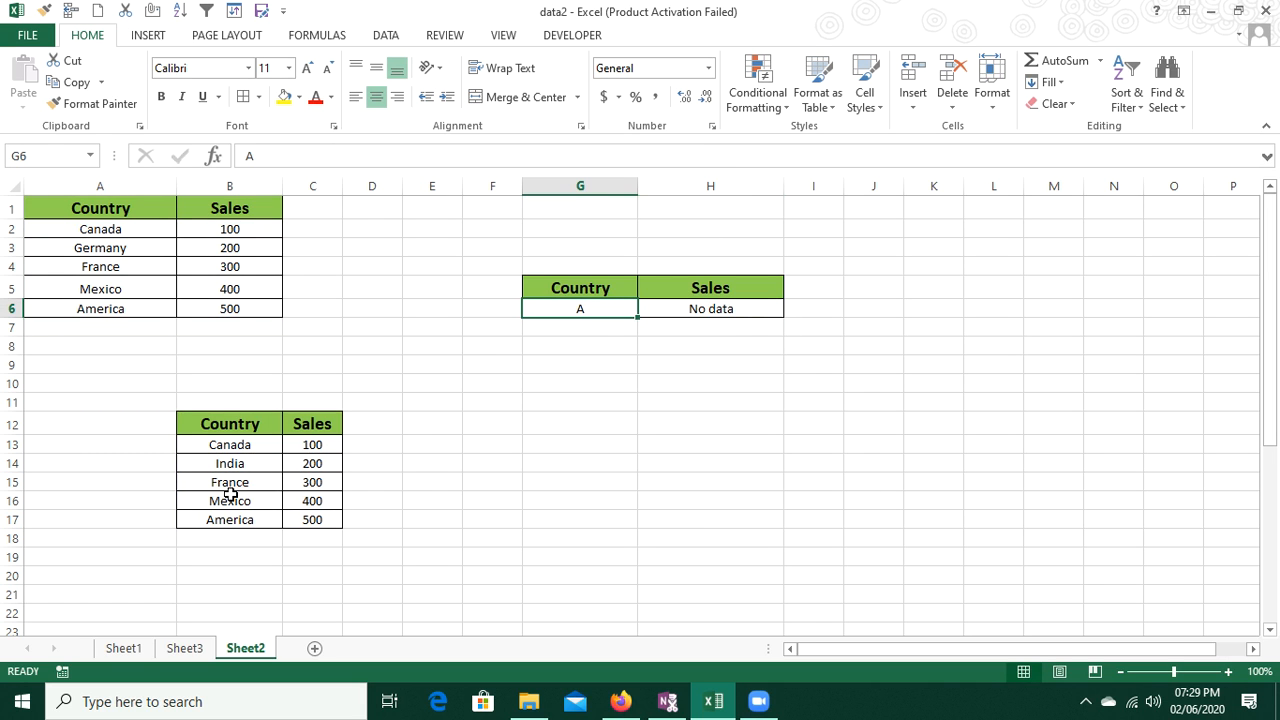
click(680, 312)
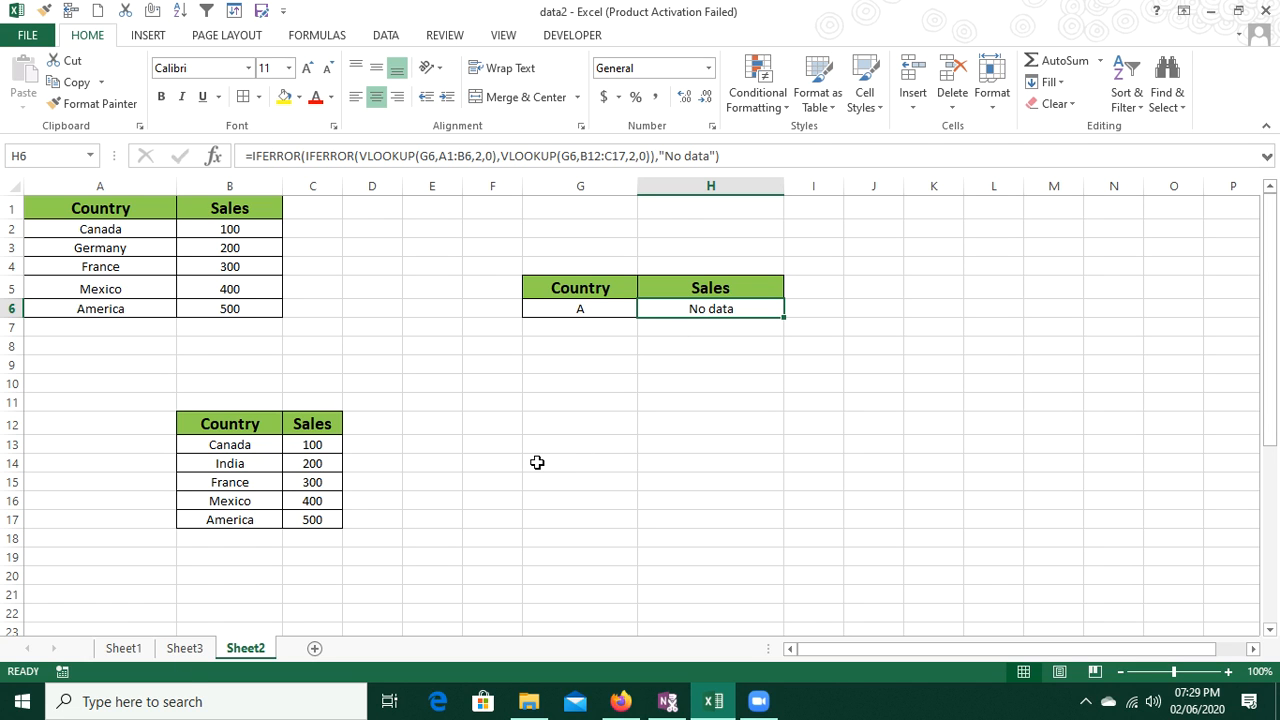
key(ctrl+alt+e)
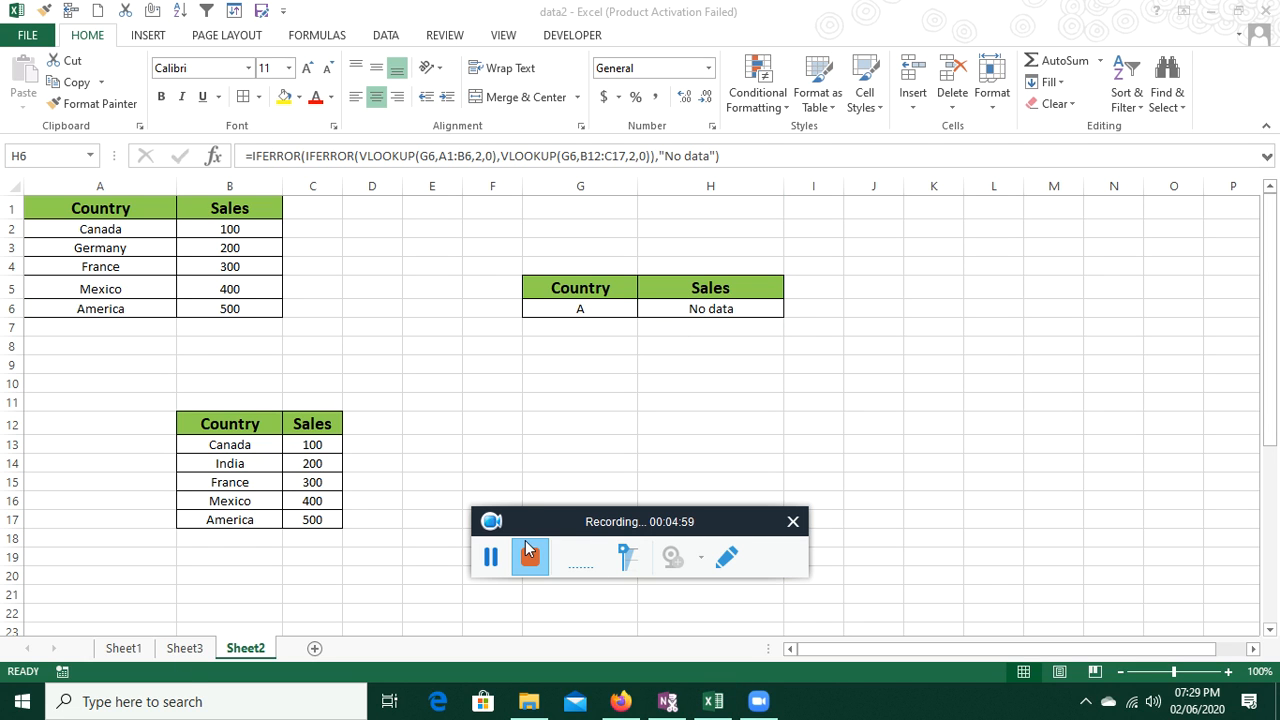